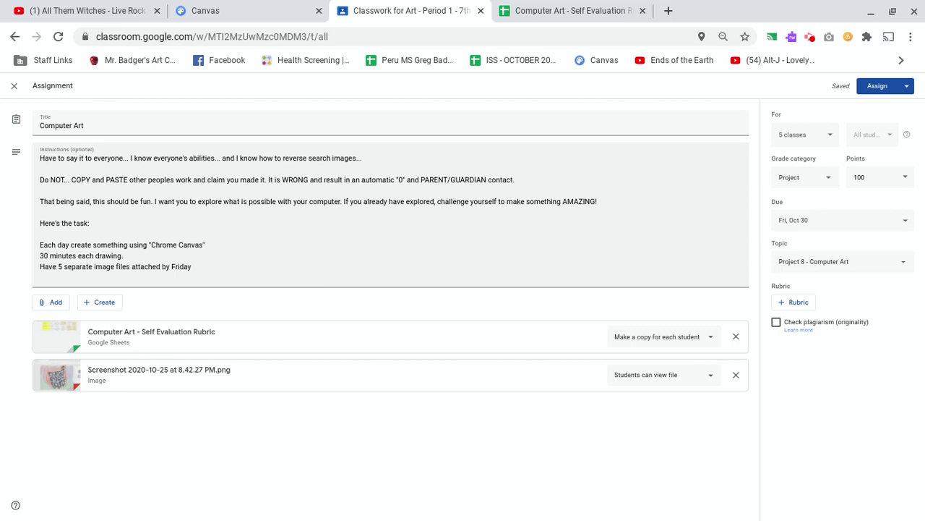
- Examine the opening paragraphs of the Computer Art assignment instructions, including the rule against copying other people's work
scroll(205, 174, up, 5)
scroll(205, 174, left, 3)
scroll(462, 304, down, 3)
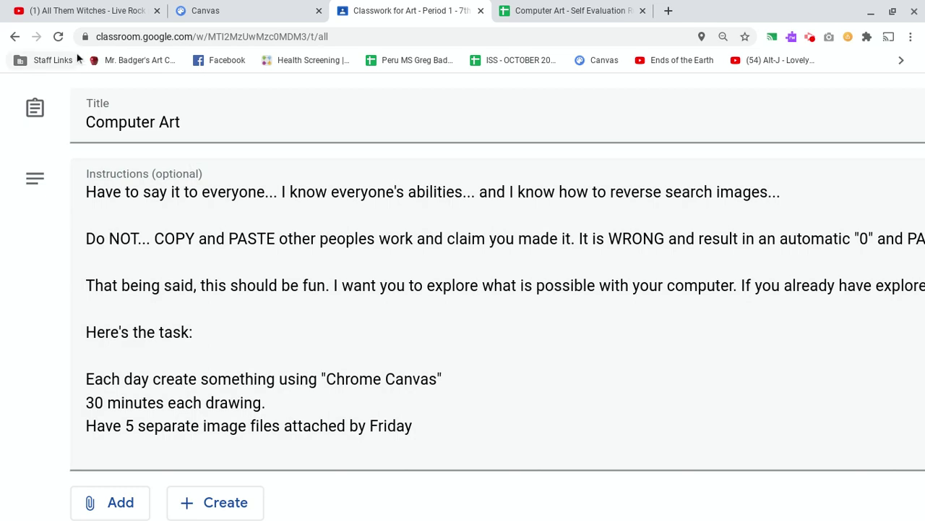
click(240, 192)
triple_click(240, 192)
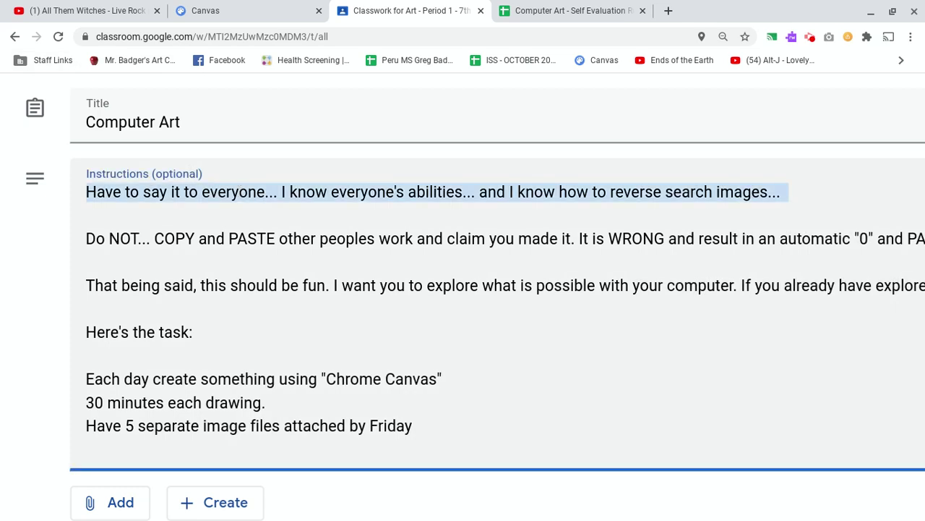
key(ctrl+minus)
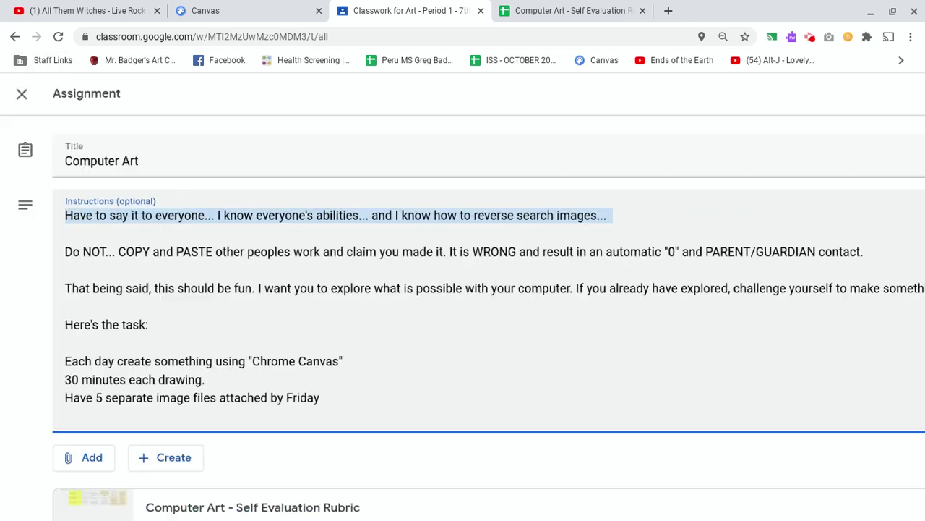
triple_click(256, 250)
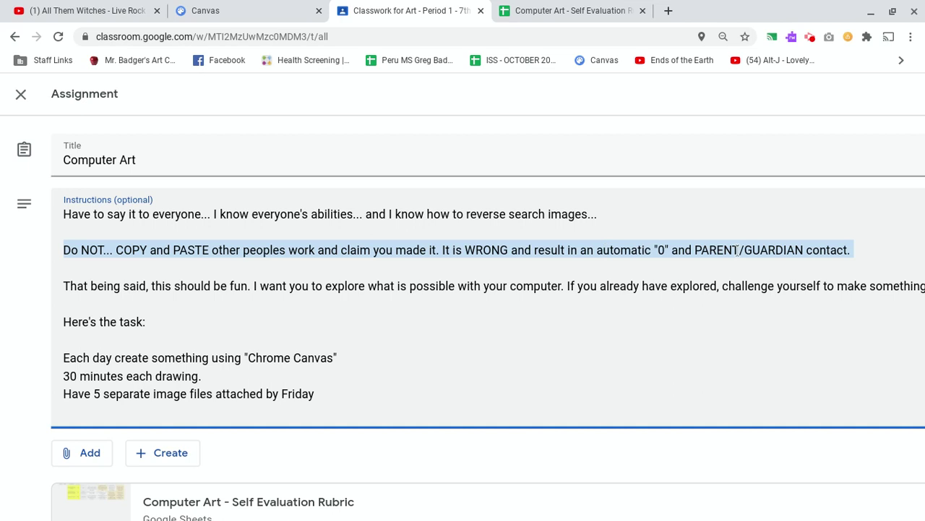
click(702, 261)
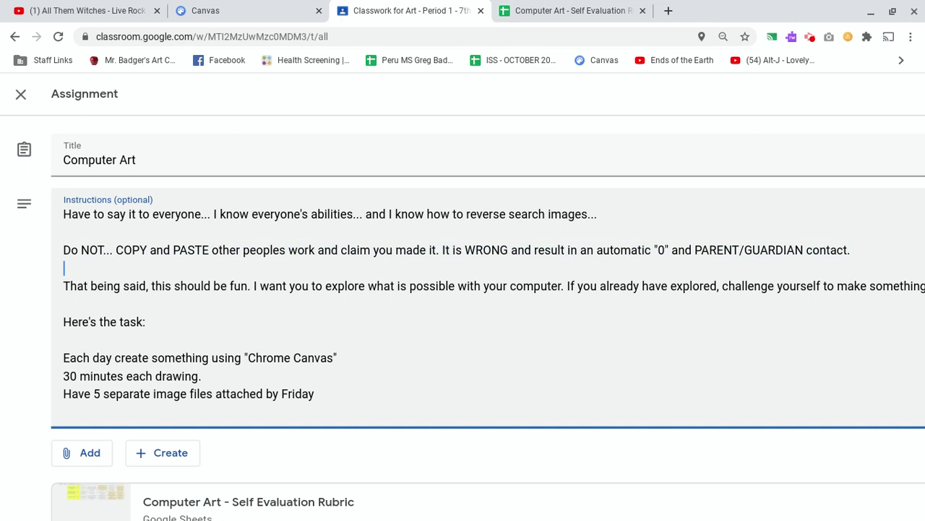
key(ctrl+minus)
key(ctrl+minus)
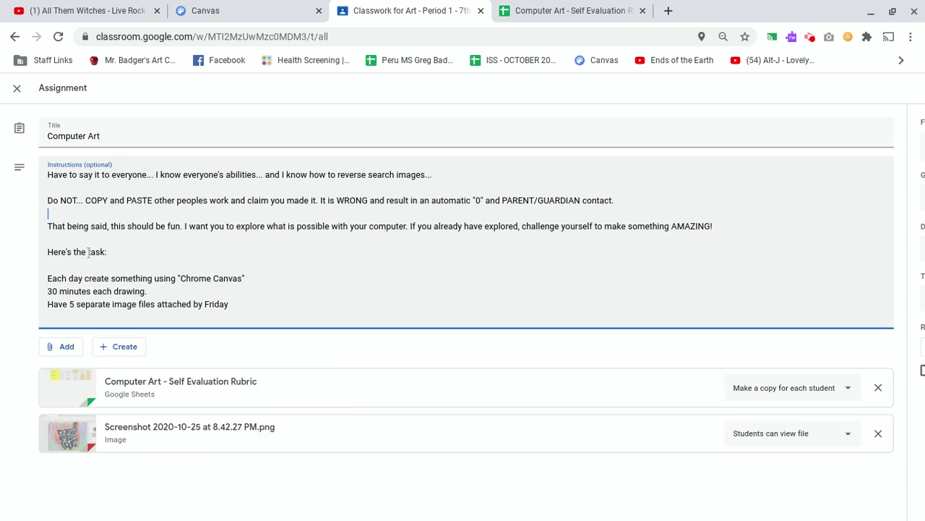
- Read the task lines on daily Chrome Canvas drawings, 30 minutes per drawing and five image files due Friday
triple_click(210, 280)
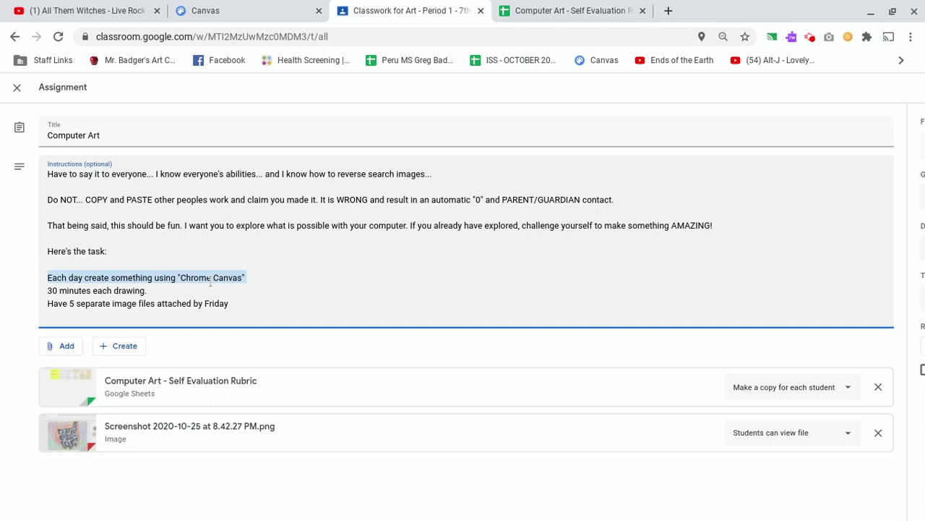
scroll(211, 282, up, 5)
scroll(211, 282, left, 1)
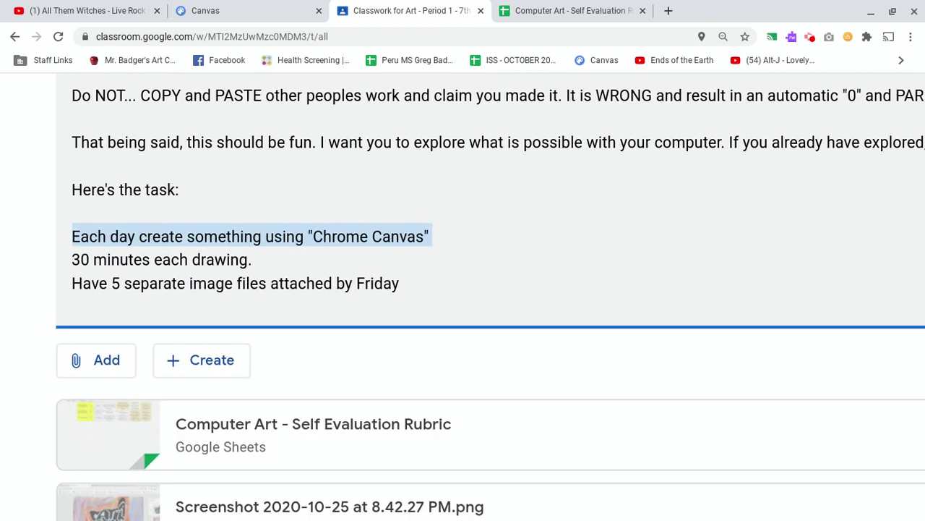
triple_click(212, 259)
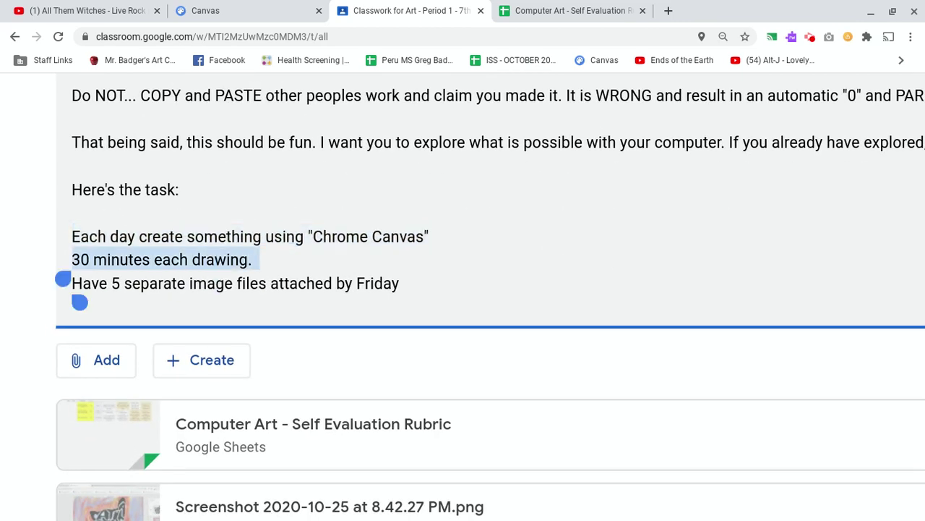
triple_click(377, 282)
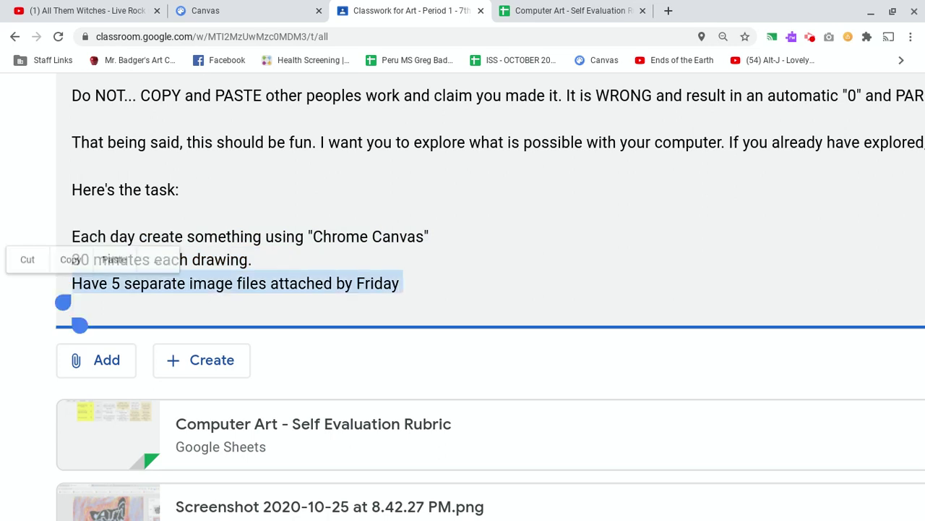
click(179, 190)
scroll(462, 268, down, 4)
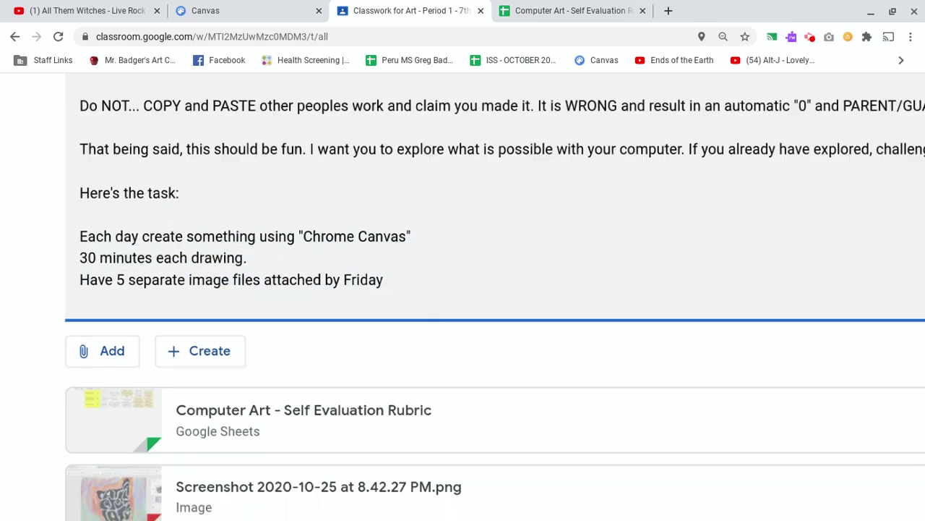
- Switch to the Computer Art - Self Evaluation Rubric spreadsheet and examine its name and project comments cells
scroll(463, 289, down, 3)
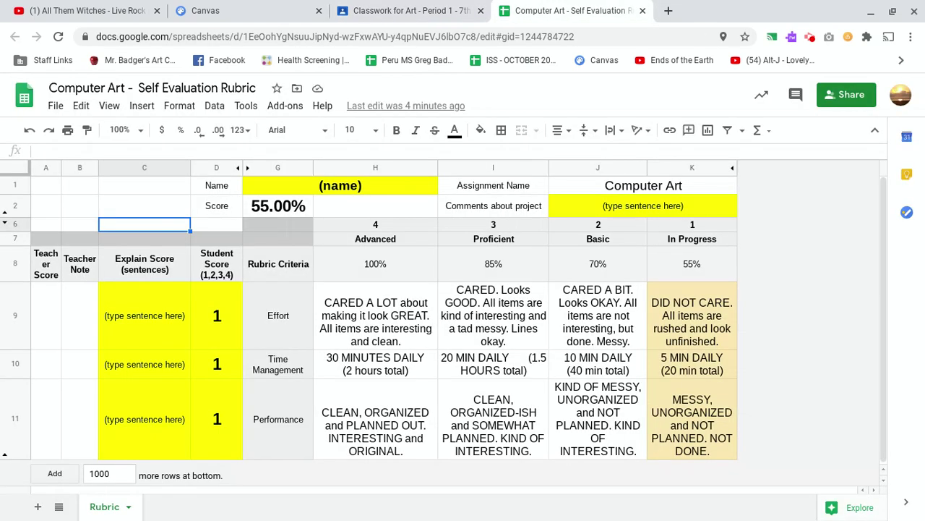
click(369, 188)
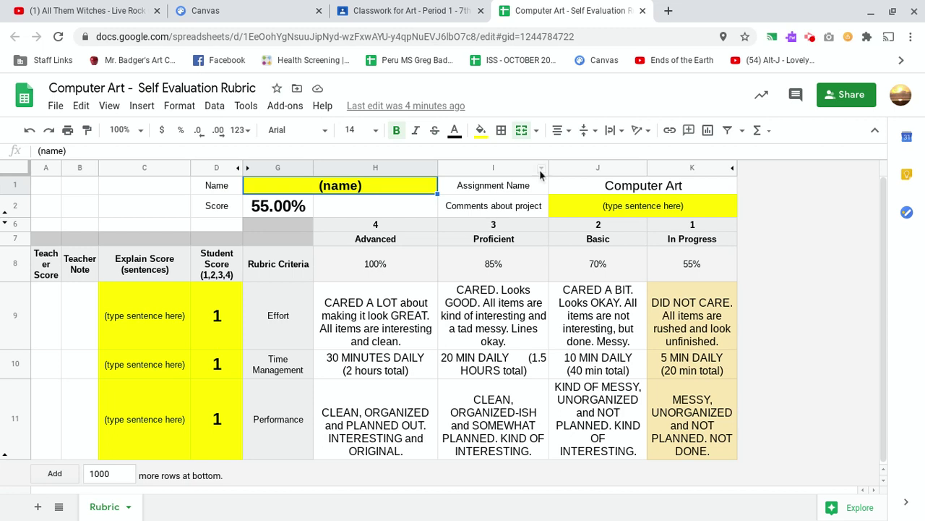
click(636, 207)
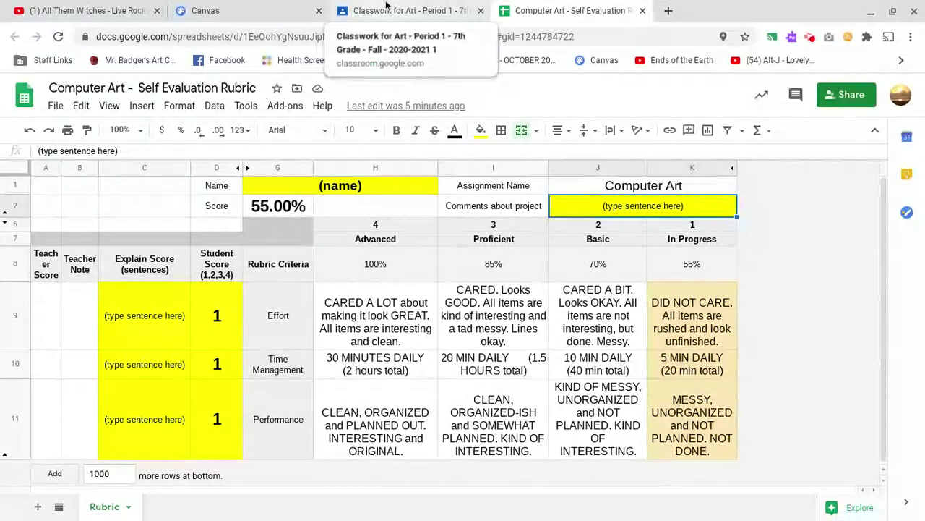
- Return to the Classroom assignment, preview the attached image Screenshot 2020-10-25 at 8.42.27 PM.png and close it
click(387, 8)
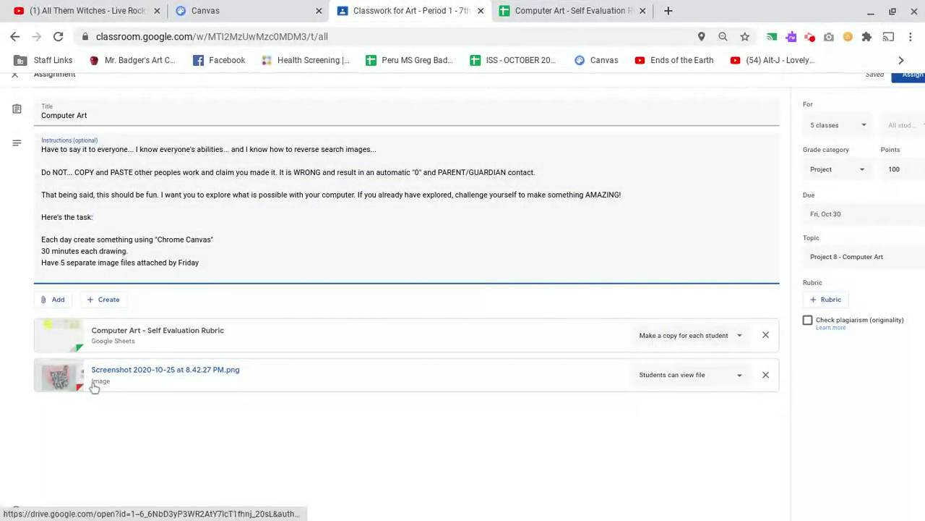
click(94, 386)
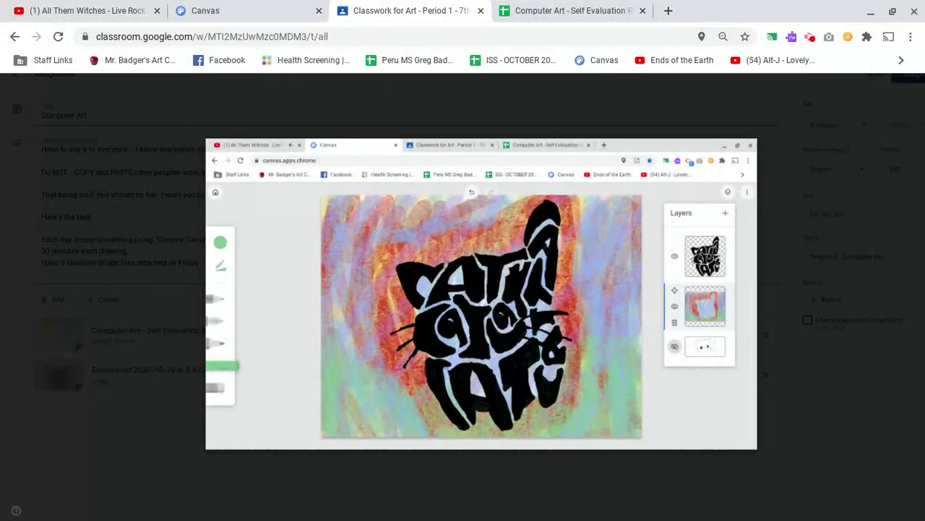
click(119, 256)
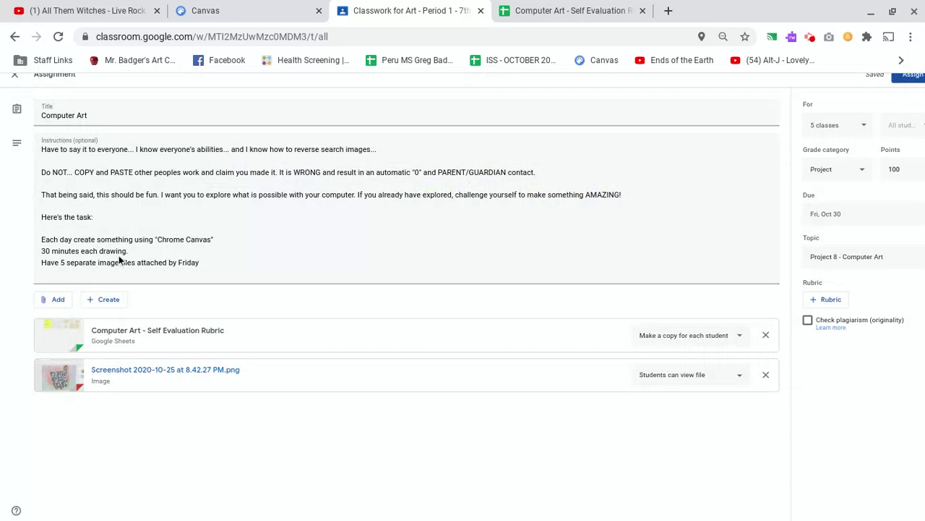
scroll(119, 259, down, 1)
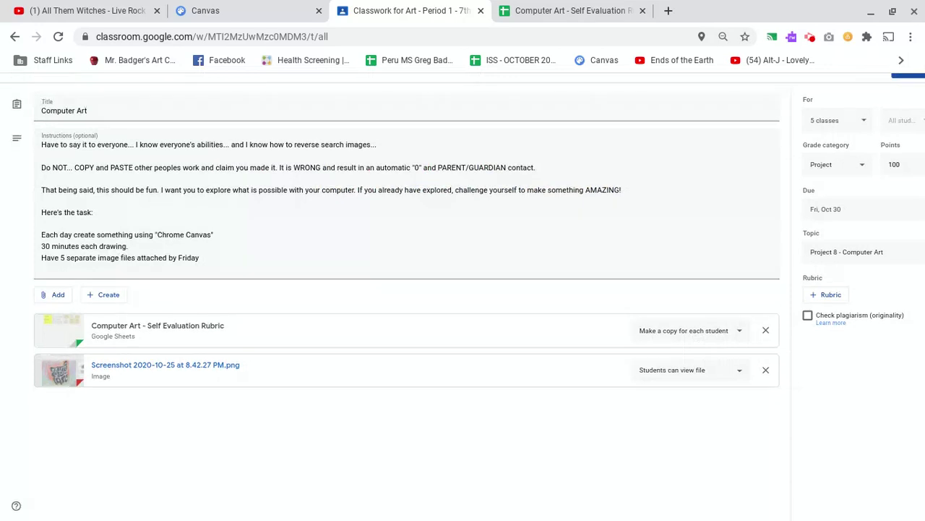
- Launch the Chrome Canvas app on the Chromebook and look through its gallery of saved drawings
key(super)
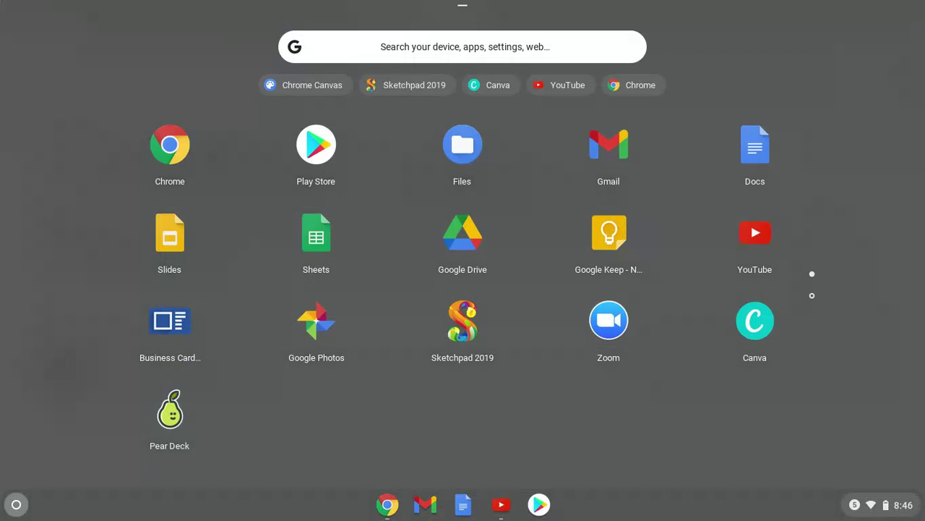
scroll(463, 289, down, 3)
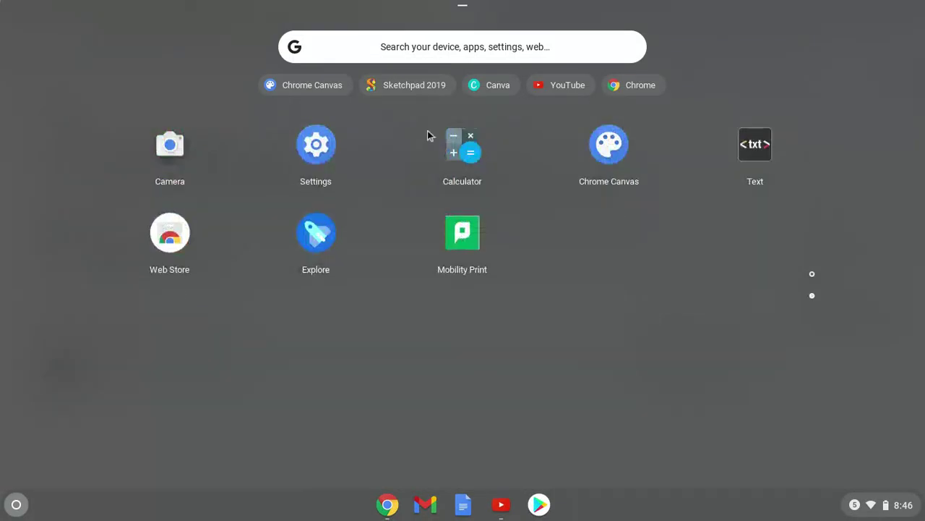
click(608, 140)
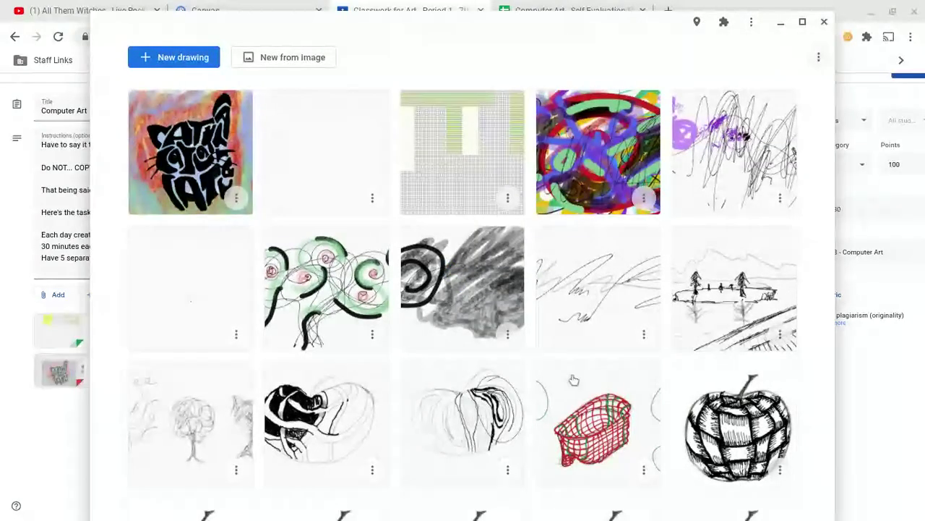
scroll(345, 289, down, 7)
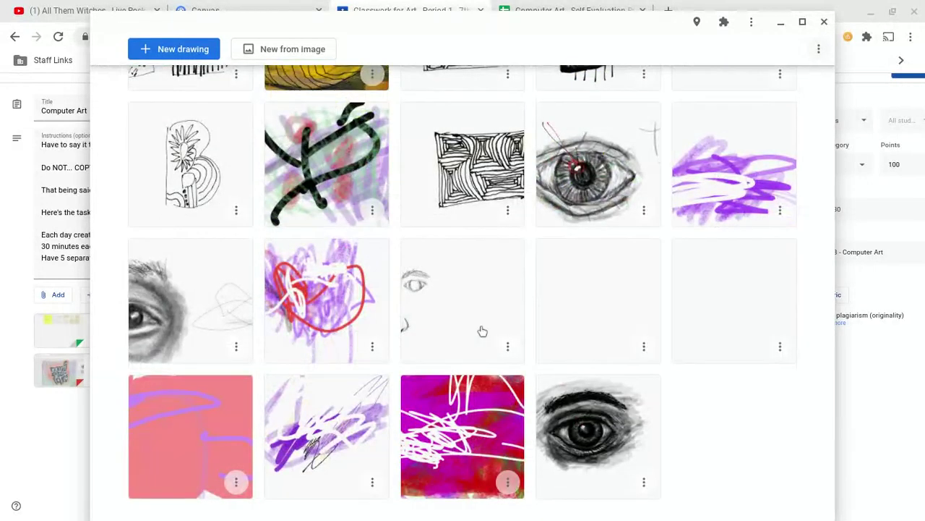
scroll(481, 329, up, 10)
scroll(480, 329, up, 1)
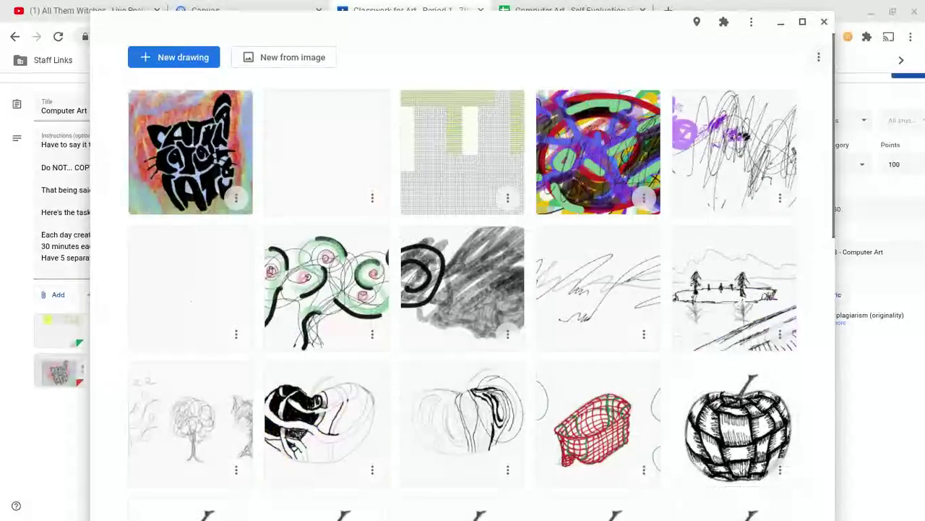
- Create a new drawing and sketch looping black pen lines with a small dense scribble on one curve
click(203, 55)
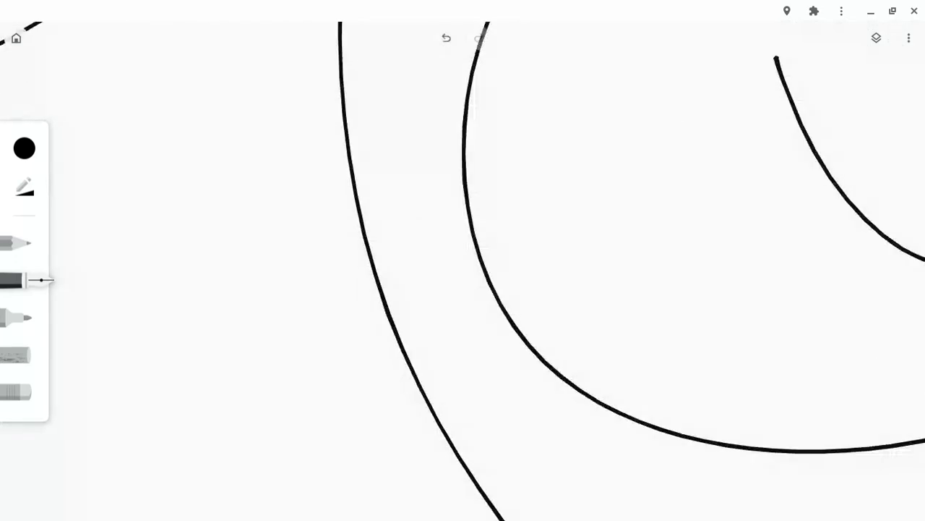
mouse_move(355, 210)
mouse_down()
mouse_move(364, 277)
mouse_move(338, 288)
mouse_up()
scroll(324, 231, up, 5)
mouse_move(401, 177)
mouse_down()
mouse_move(434, 333)
mouse_move(416, 267)
mouse_move(441, 318)
mouse_move(434, 347)
mouse_move(354, 217)
mouse_move(504, 176)
mouse_move(399, 269)
mouse_move(486, 171)
mouse_move(502, 137)
mouse_move(505, 147)
mouse_up()
scroll(517, 269, down, 5)
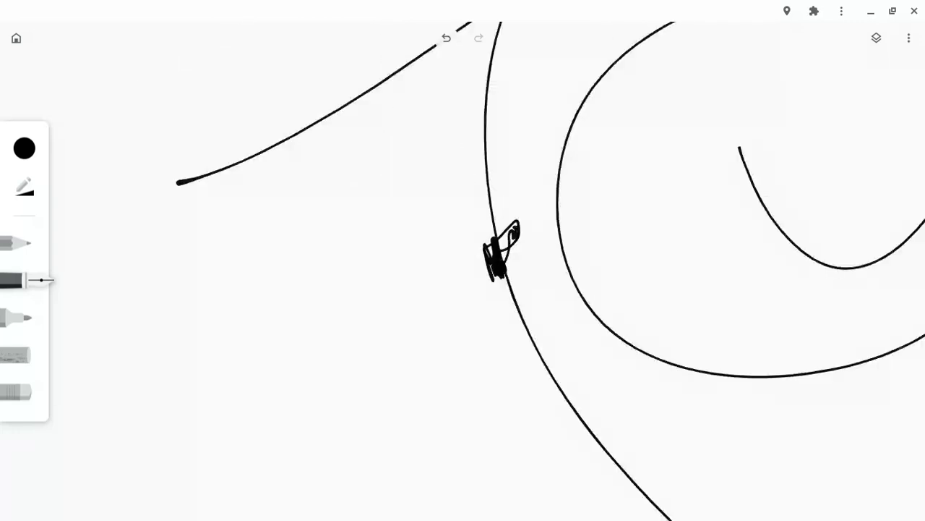
scroll(481, 264, down, 5)
scroll(481, 271, up, 3)
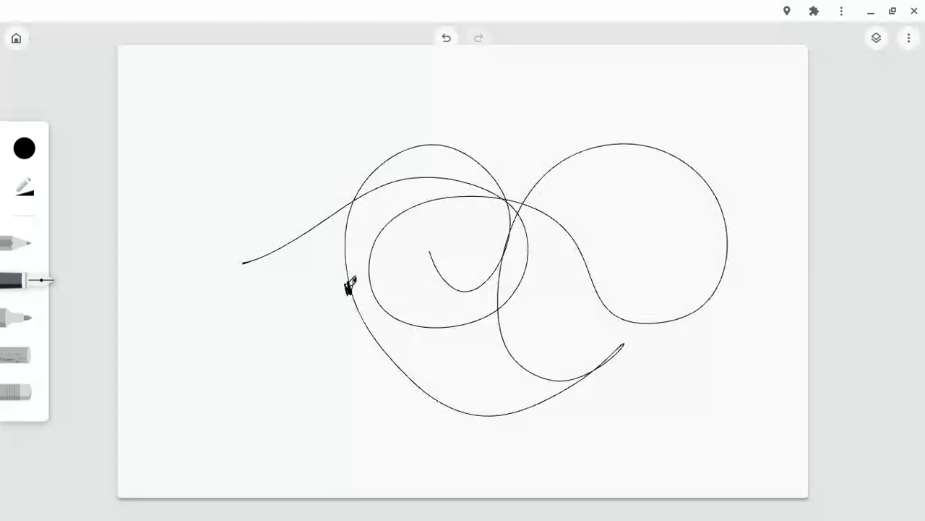
- Choose a custom dark red drawing colour, then increase the pen's size and lower its opacity
click(25, 148)
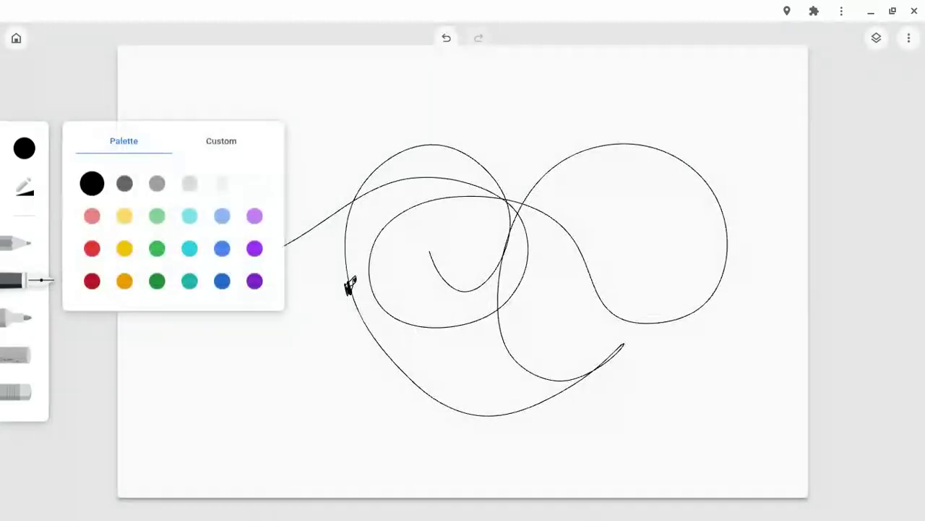
click(221, 141)
mouse_move(81, 299)
mouse_down()
mouse_move(177, 212)
mouse_move(181, 229)
mouse_up()
click(25, 187)
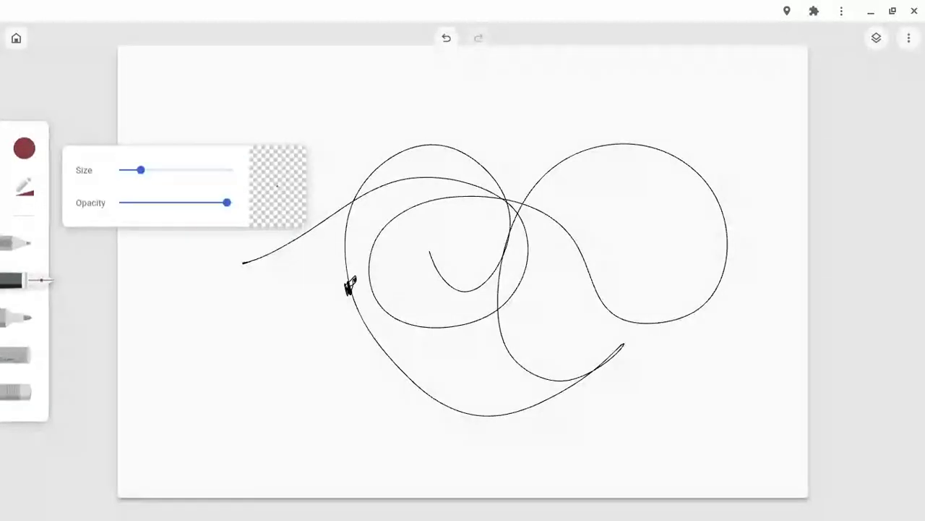
mouse_move(141, 170)
mouse_down()
mouse_move(223, 169)
mouse_move(215, 169)
mouse_up()
drag(227, 203, 199, 203)
drag(215, 169, 191, 169)
key(Escape)
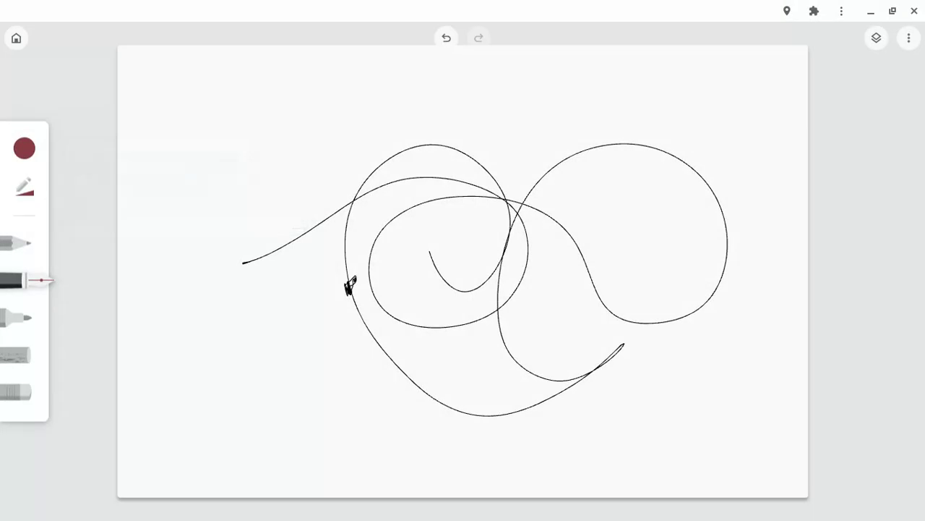
- Draw a faint thin pencil zigzag, then a thick one with the pencil's size and opacity raised near maximum
click(18, 243)
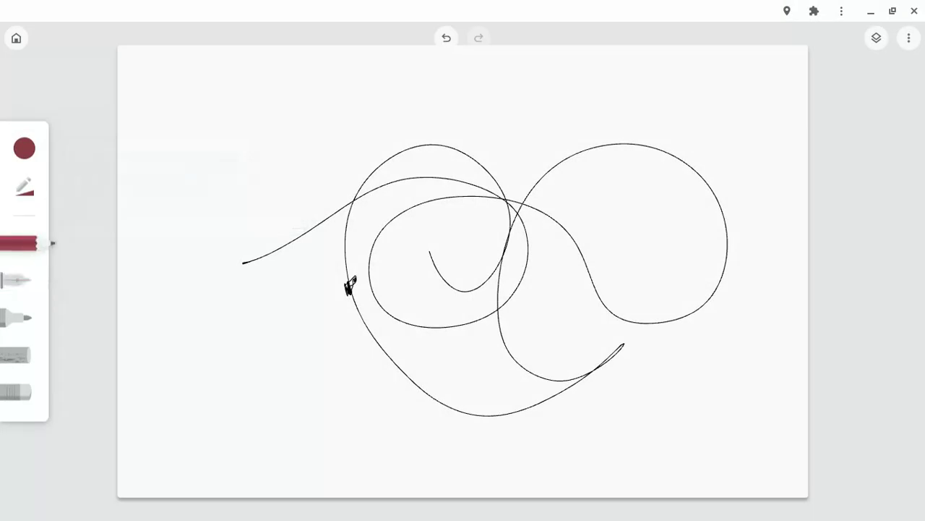
drag(223, 132, 383, 120)
drag(390, 239, 452, 230)
click(24, 186)
drag(205, 202, 230, 203)
drag(141, 170, 230, 169)
mouse_move(391, 134)
mouse_down()
mouse_move(368, 184)
mouse_move(432, 110)
mouse_move(442, 123)
mouse_move(520, 145)
mouse_move(562, 242)
mouse_up()
- Draw a thin dark red pen squiggle and a thicker marker zigzag over the canvas's left half
click(15, 279)
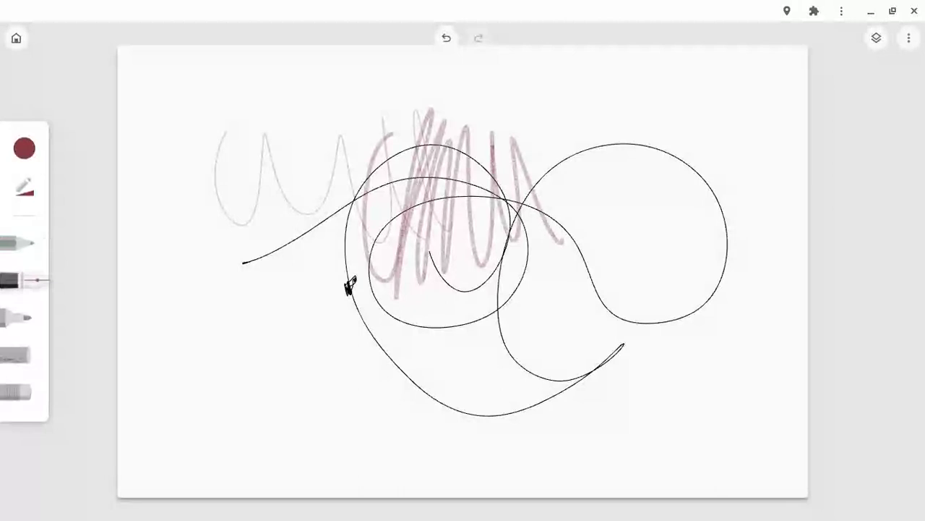
mouse_move(223, 275)
mouse_down()
mouse_move(279, 313)
mouse_move(313, 233)
mouse_move(413, 368)
mouse_move(360, 348)
mouse_up()
click(14, 317)
mouse_move(227, 201)
mouse_down()
mouse_move(217, 288)
mouse_move(269, 194)
mouse_move(293, 246)
mouse_move(329, 155)
mouse_move(390, 187)
mouse_move(390, 210)
mouse_up()
- Set the marker to maximum size with roughly half opacity and layer overlapping strokes in a burst around the centre
click(24, 187)
drag(145, 169, 233, 169)
click(221, 202)
drag(221, 203, 169, 203)
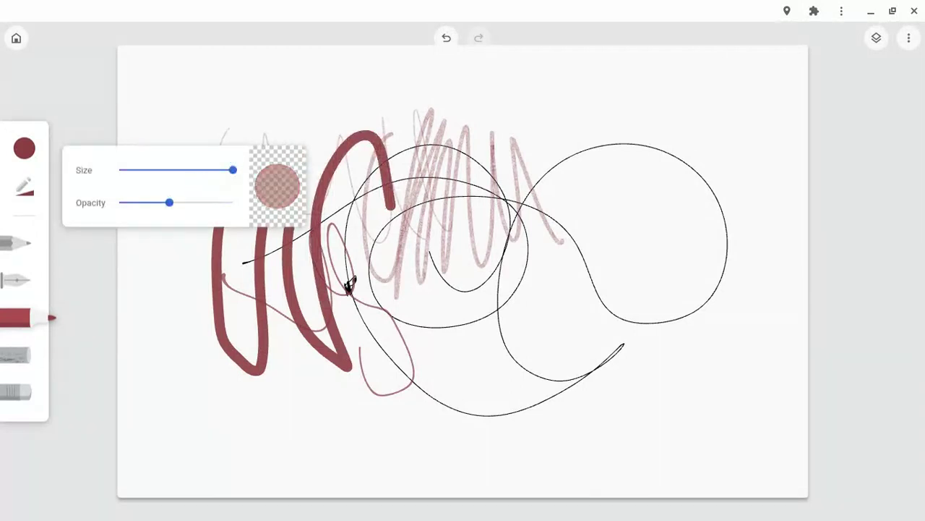
mouse_move(343, 105)
mouse_down()
mouse_move(448, 329)
mouse_move(515, 394)
mouse_up()
mouse_move(377, 107)
mouse_down()
mouse_move(383, 170)
mouse_move(510, 307)
mouse_move(429, 288)
mouse_move(486, 166)
mouse_up()
drag(541, 179, 417, 368)
drag(449, 119, 462, 412)
drag(332, 259, 575, 258)
drag(356, 316, 582, 291)
mouse_move(329, 195)
mouse_down()
mouse_move(416, 286)
mouse_move(376, 166)
mouse_move(405, 134)
mouse_move(434, 339)
mouse_up()
mouse_move(430, 112)
mouse_down()
mouse_move(463, 361)
mouse_move(463, 188)
mouse_up()
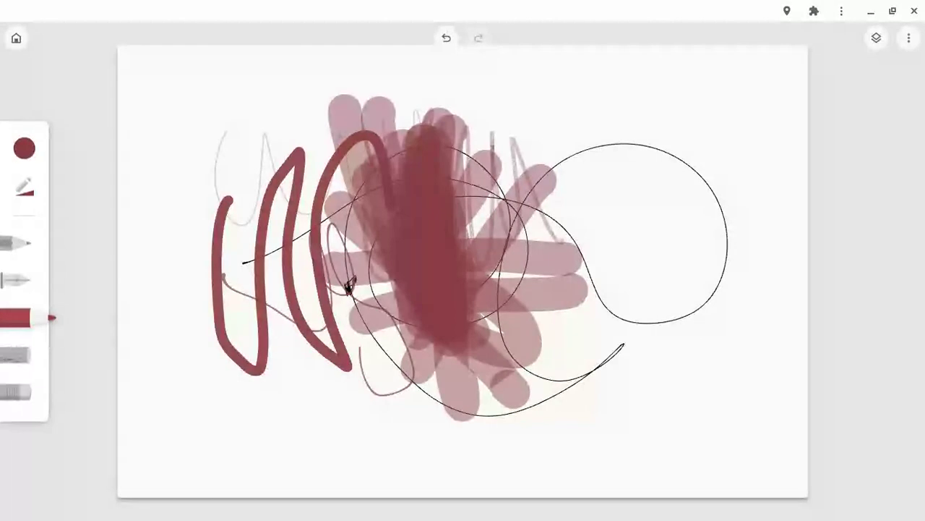
- Draw textured chalk zigzags at the default size, then wide ones across the canvas at near-maximum size
click(15, 354)
drag(176, 145, 318, 454)
mouse_move(248, 91)
mouse_down()
mouse_move(257, 365)
mouse_move(358, 422)
mouse_move(302, 90)
mouse_up()
click(25, 186)
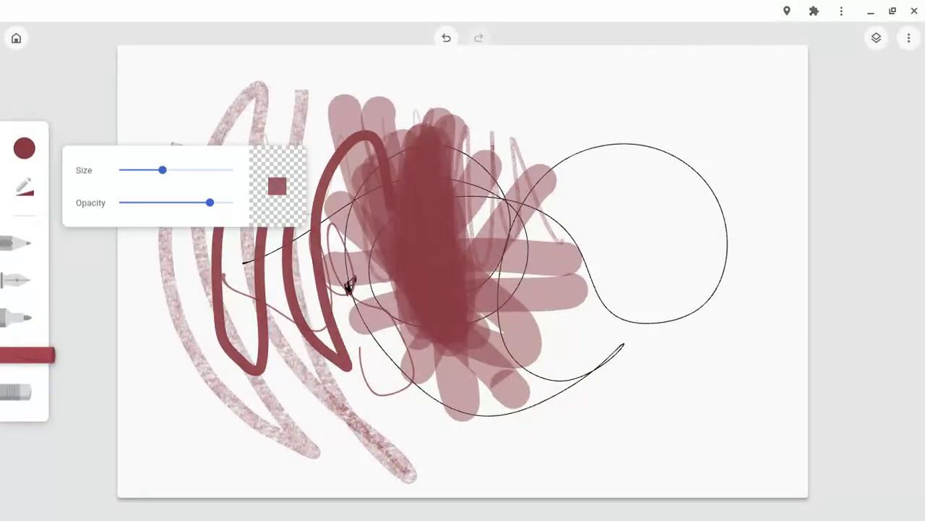
drag(162, 170, 231, 170)
mouse_move(362, 231)
mouse_down()
mouse_move(325, 289)
mouse_move(267, 448)
mouse_up()
mouse_move(334, 278)
mouse_down()
mouse_move(334, 225)
mouse_move(409, 394)
mouse_move(493, 483)
mouse_move(540, 167)
mouse_up()
mouse_move(575, 109)
mouse_down()
mouse_move(662, 210)
mouse_move(734, 249)
mouse_move(755, 285)
mouse_up()
- Erase two curved paths across the scribbles with the eraser at its default size
click(20, 391)
mouse_move(179, 334)
mouse_down()
mouse_move(527, 196)
mouse_move(681, 339)
mouse_up()
drag(629, 387, 463, 137)
- Set the eraser to maximum size and erase wide crossing curves through the scribbles
click(24, 186)
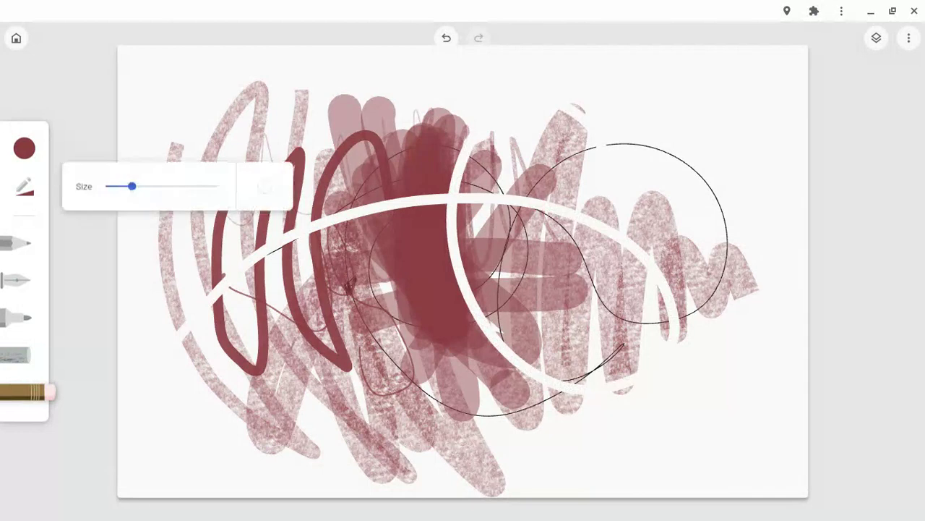
drag(166, 186, 219, 187)
drag(263, 93, 508, 420)
mouse_move(638, 376)
mouse_down()
mouse_move(606, 247)
mouse_move(270, 438)
mouse_up()
mouse_move(213, 394)
mouse_down()
mouse_move(608, 323)
mouse_move(723, 318)
mouse_up()
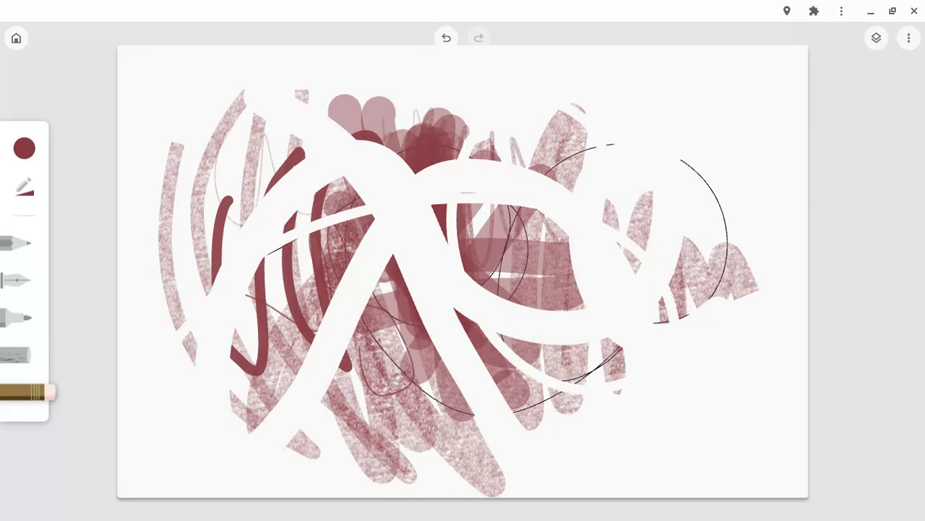
- Change the background layer's colour to black
click(876, 38)
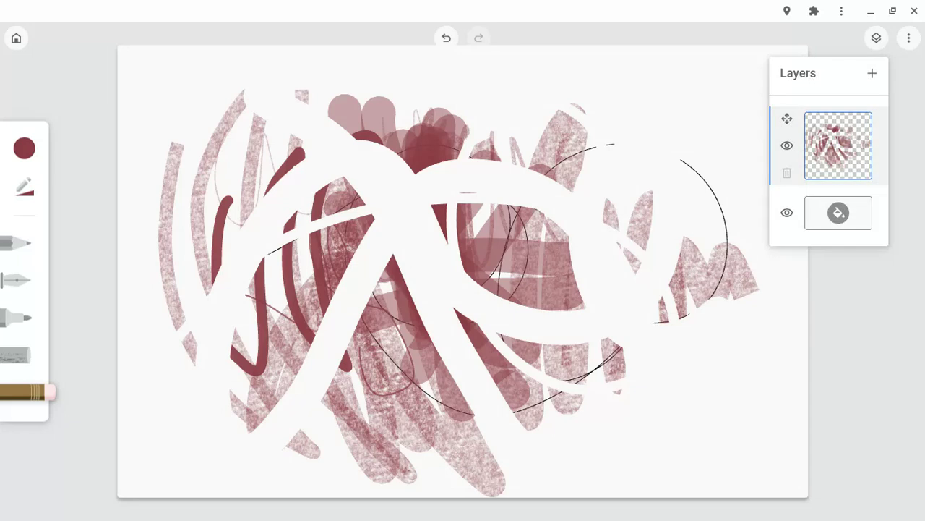
click(839, 212)
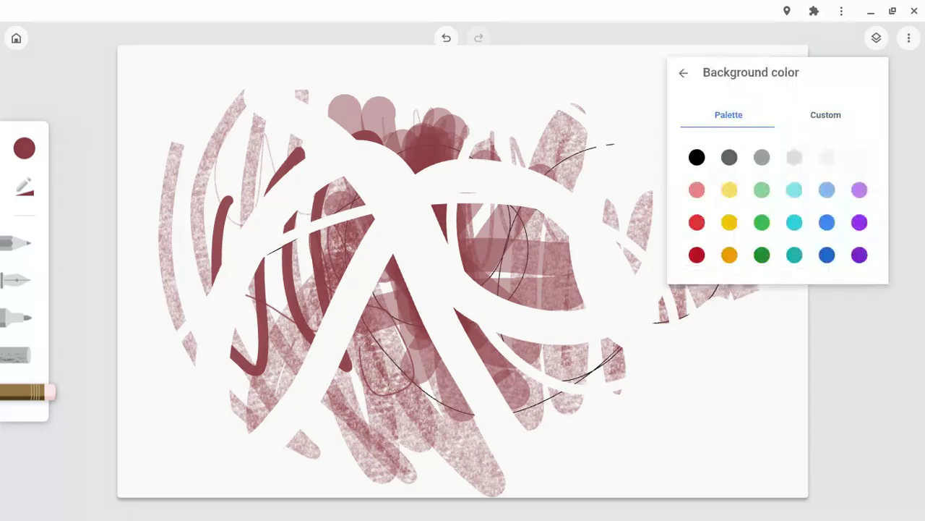
click(697, 157)
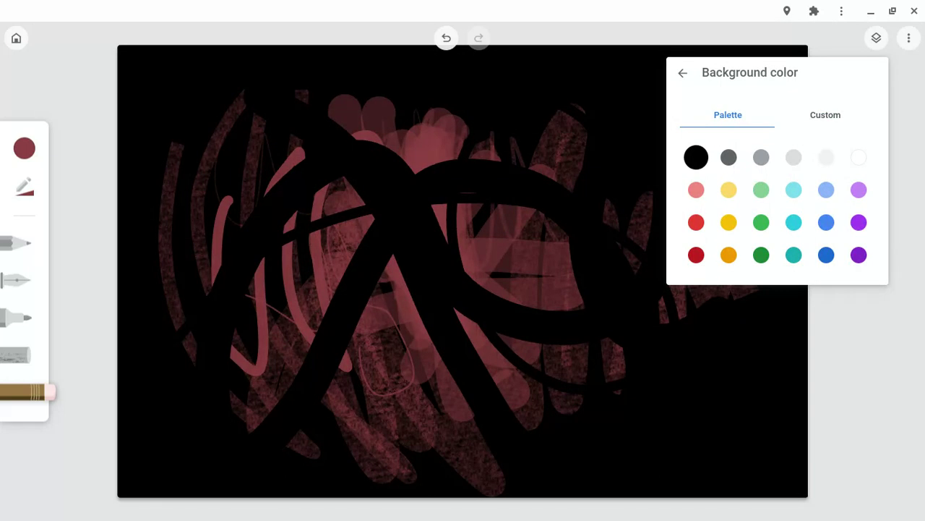
click(682, 73)
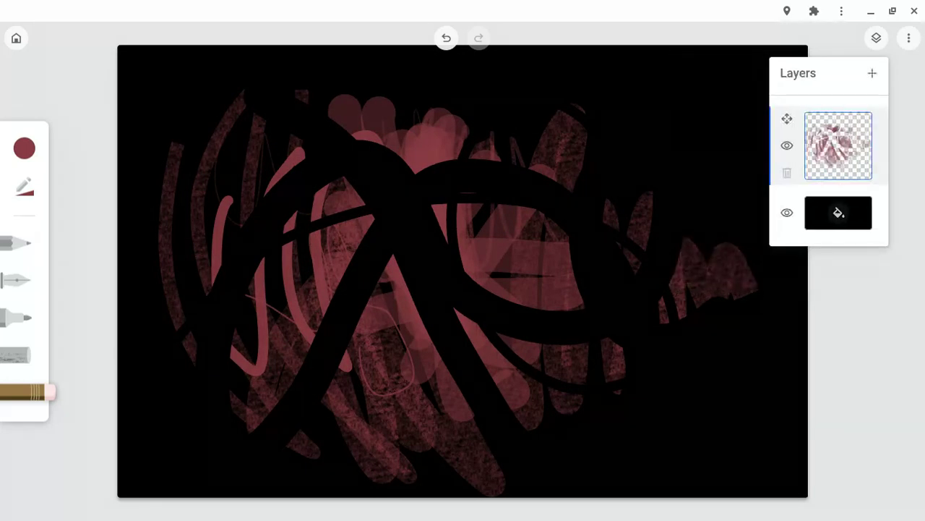
- Try dark grey, light green, dark blue and light purple as background colours, and return the background to black
click(839, 212)
click(729, 157)
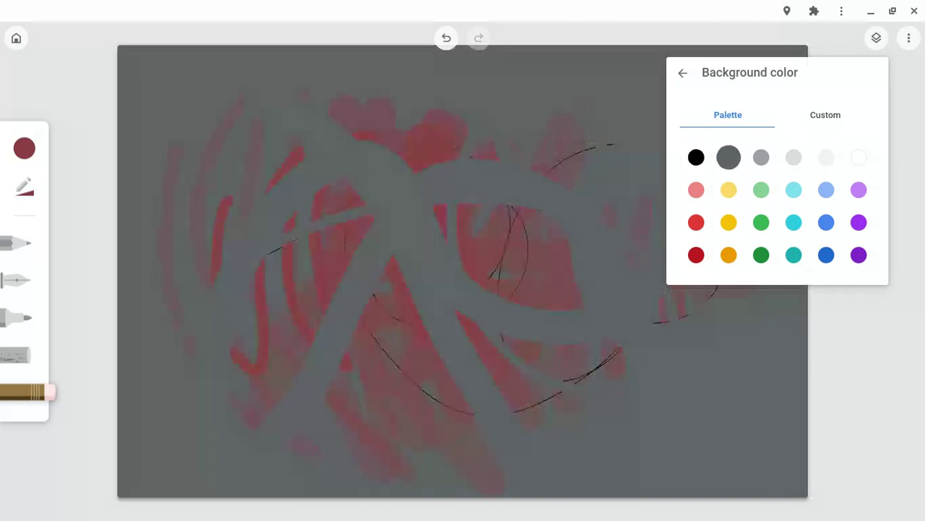
click(762, 189)
click(826, 254)
click(859, 189)
click(761, 189)
click(696, 156)
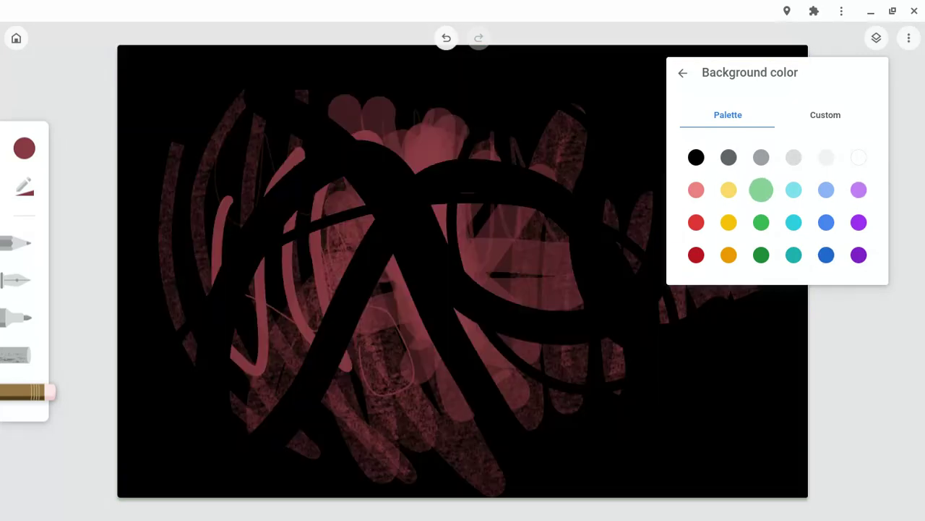
click(682, 72)
click(876, 37)
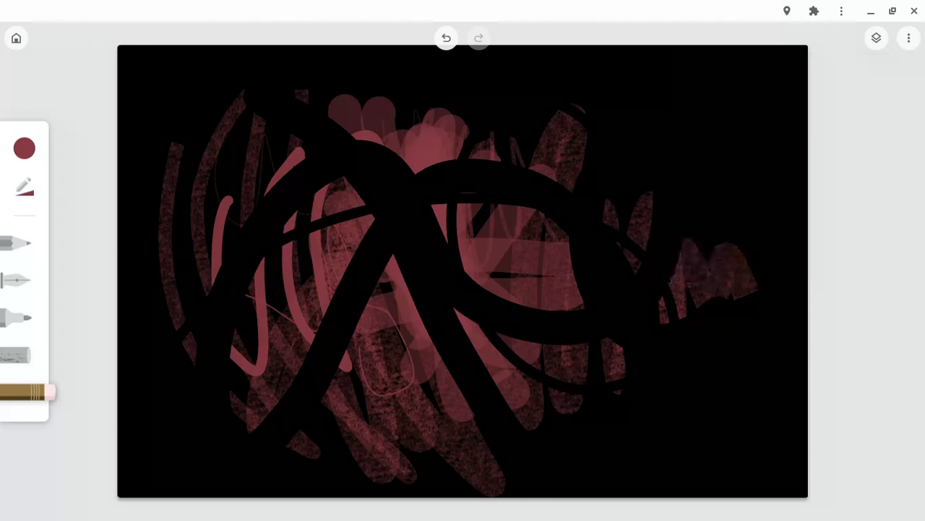
- Draw dark red and white chalk scribbles on a new layer placed beneath the original drawing layer
click(877, 38)
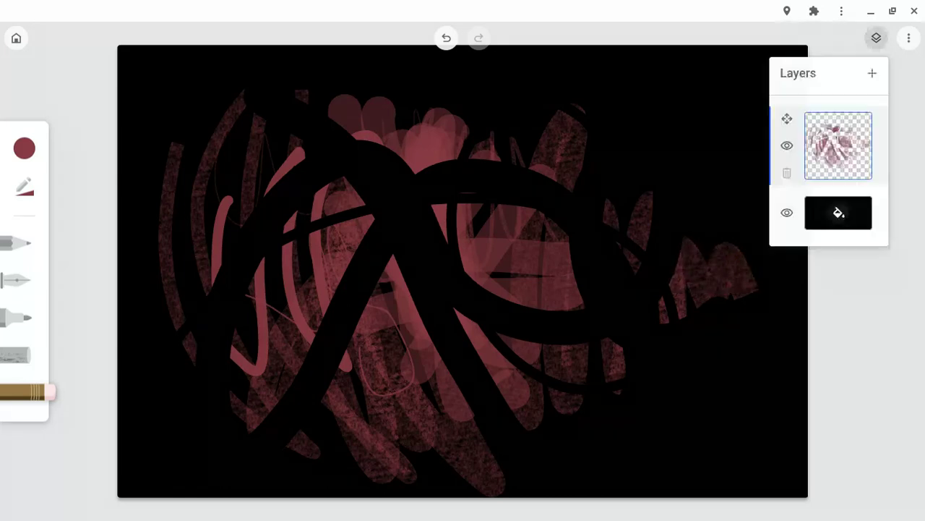
click(872, 73)
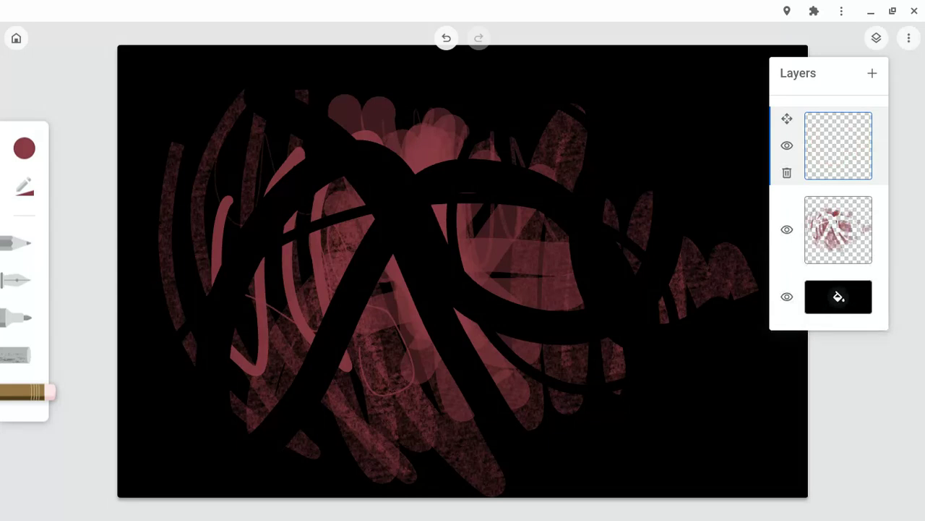
click(17, 355)
drag(237, 141, 304, 77)
click(25, 148)
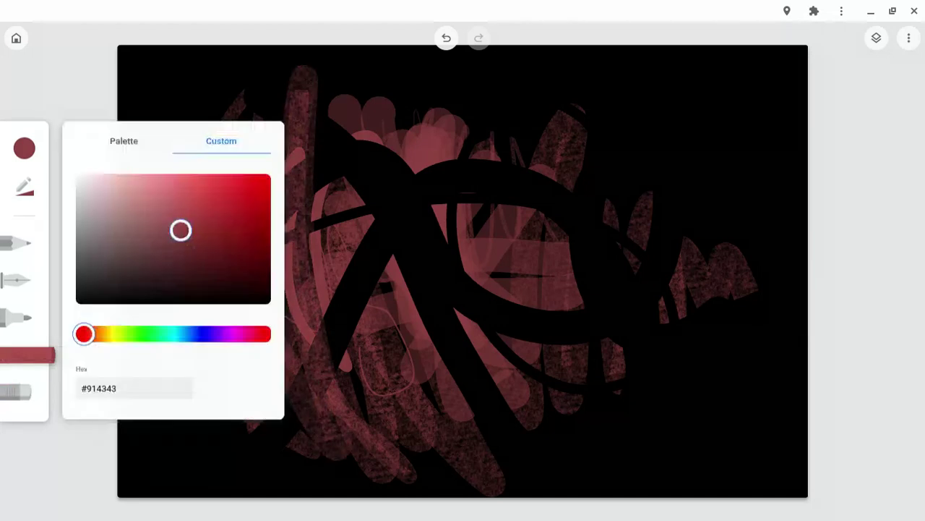
click(124, 141)
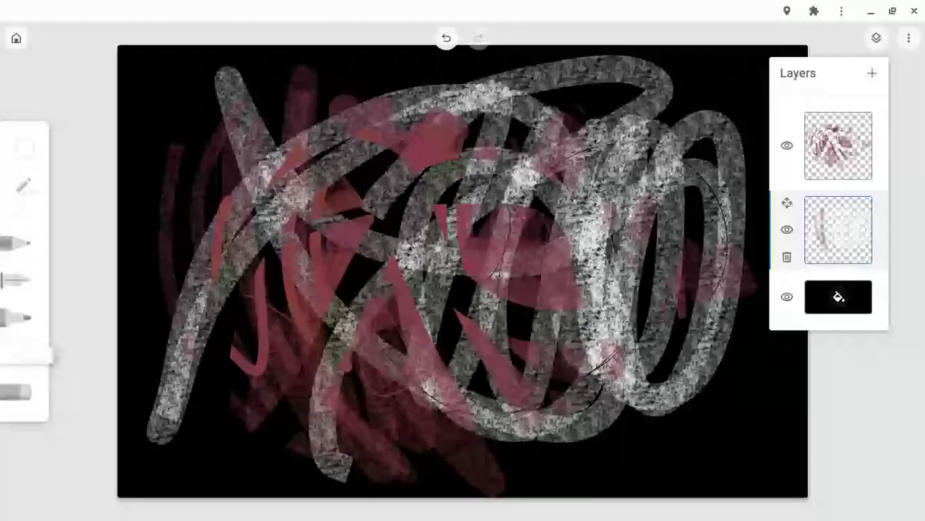
- Hide and reshow the chalk scribble layer, and delete it
click(786, 229)
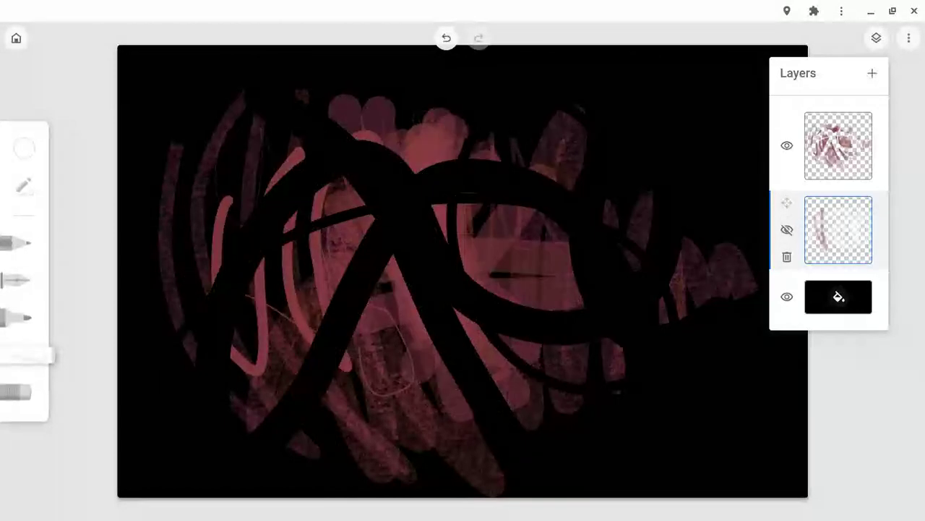
click(786, 229)
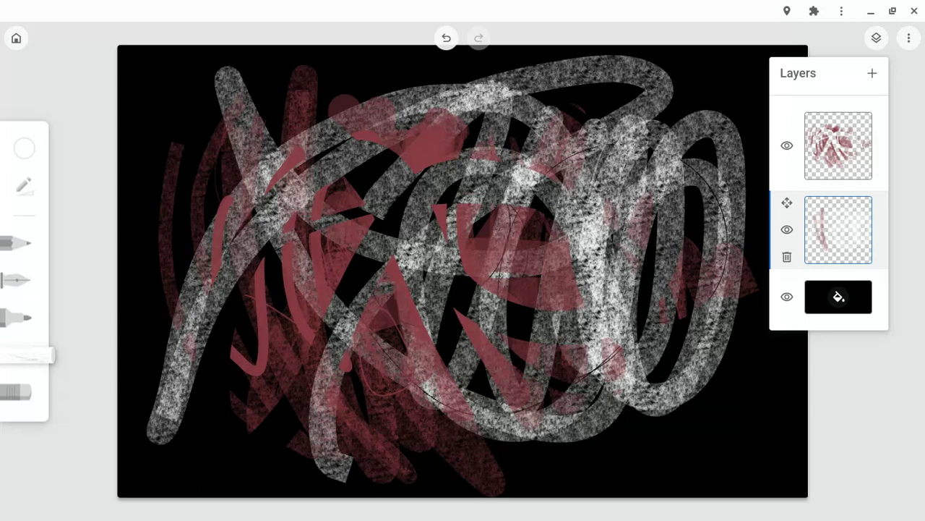
click(787, 257)
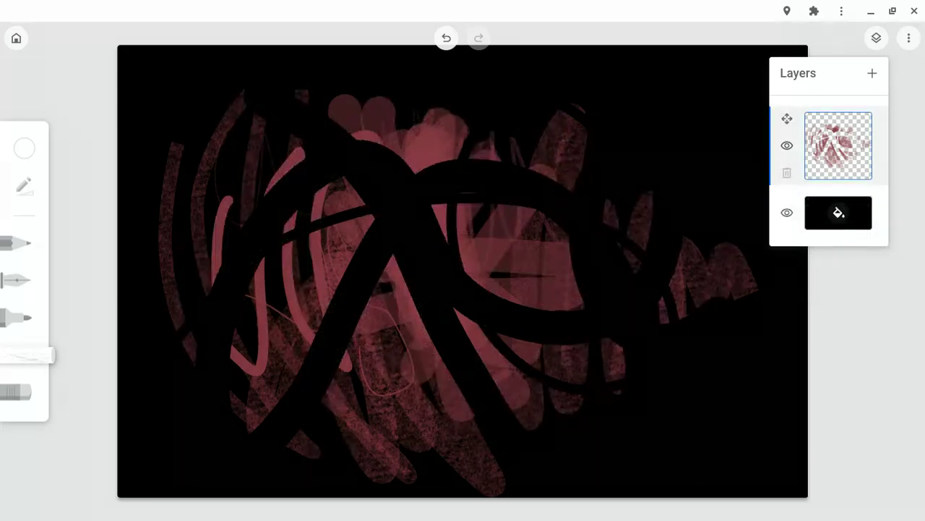
click(876, 39)
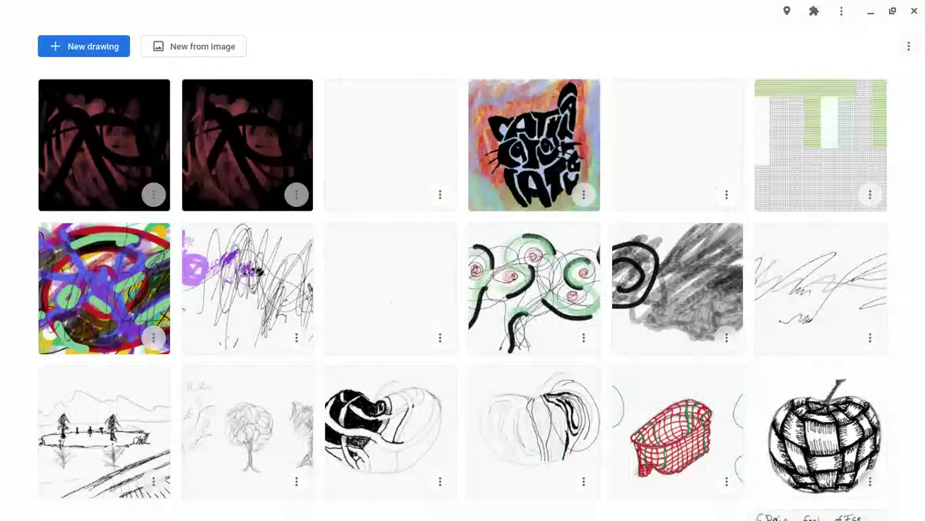
- Open the lettered cat drawing and isolate its cat sketch layer by hiding the colour and lettering layers
click(534, 144)
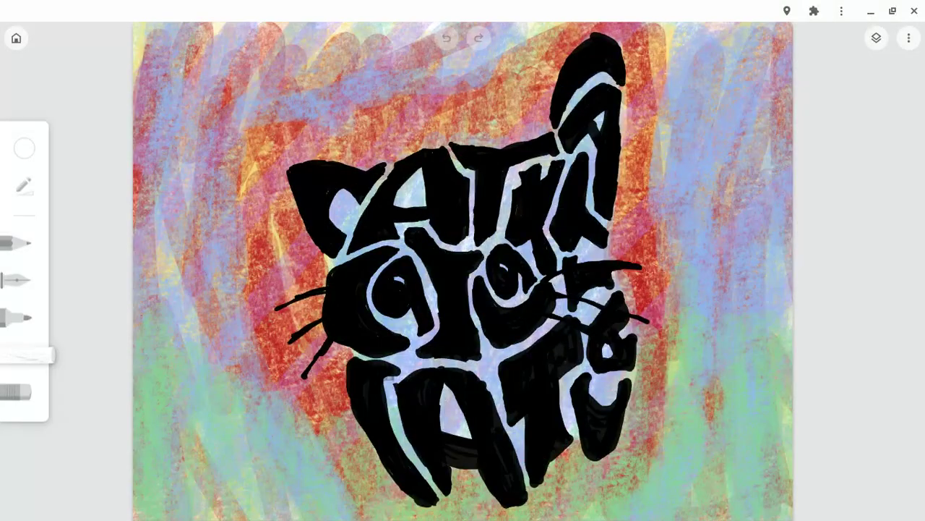
click(876, 38)
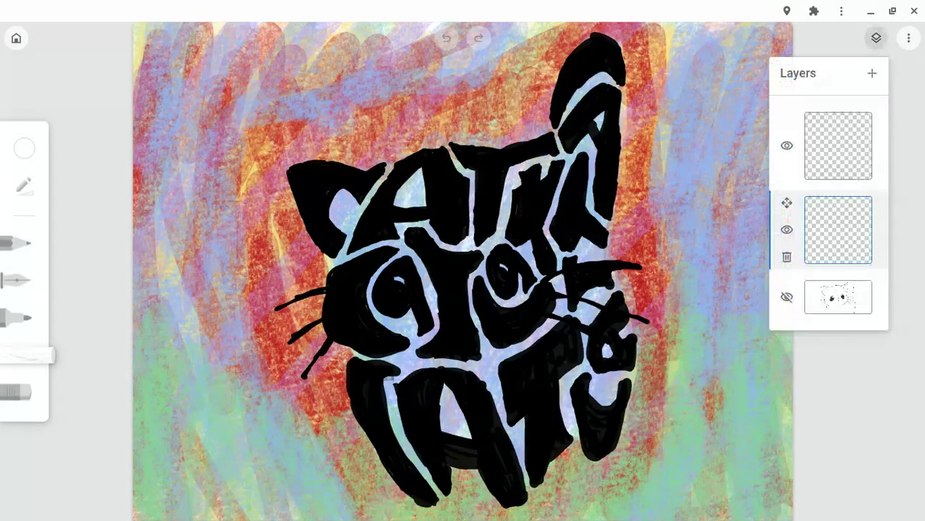
click(787, 297)
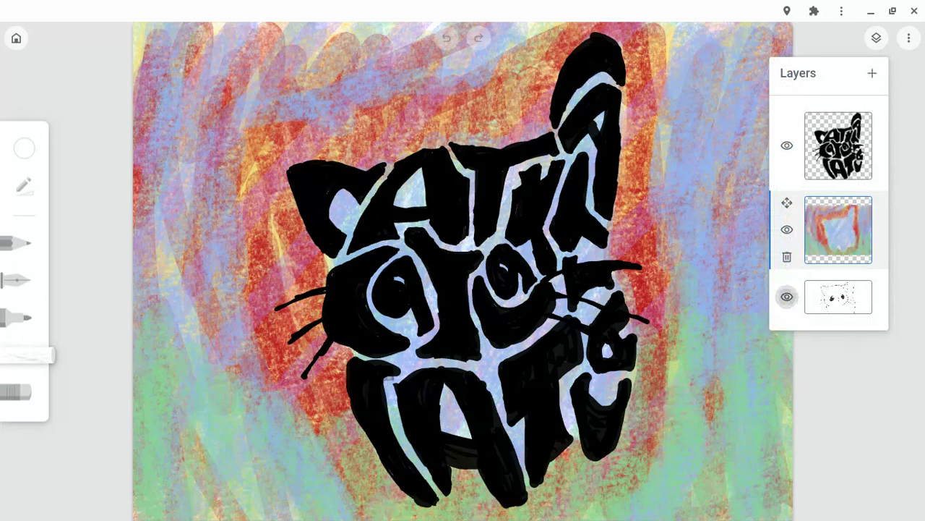
click(787, 229)
click(787, 146)
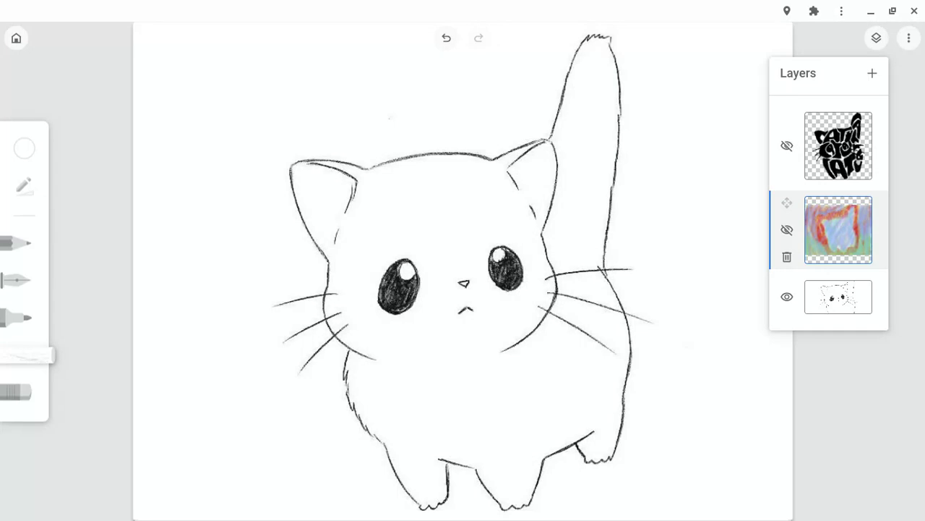
- Show the cat's lettering and colour layers again and hide the sketch layer
click(787, 145)
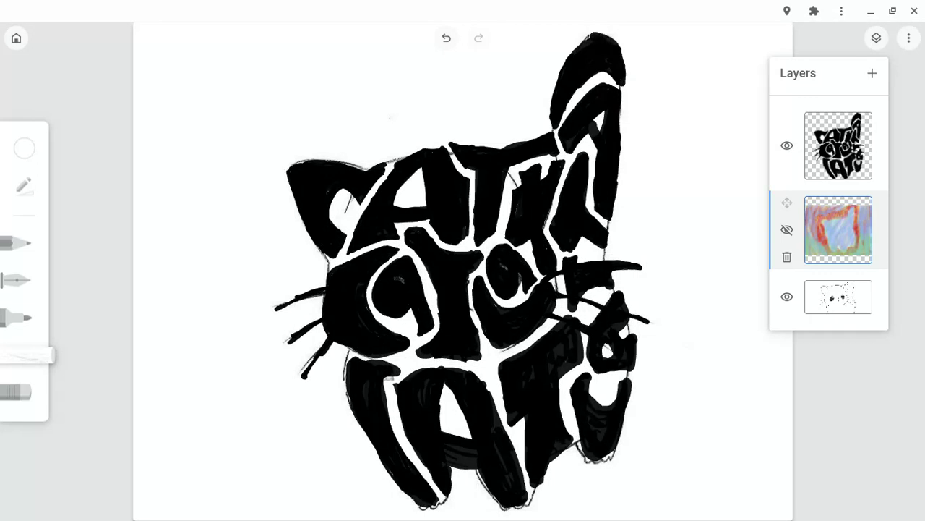
click(786, 296)
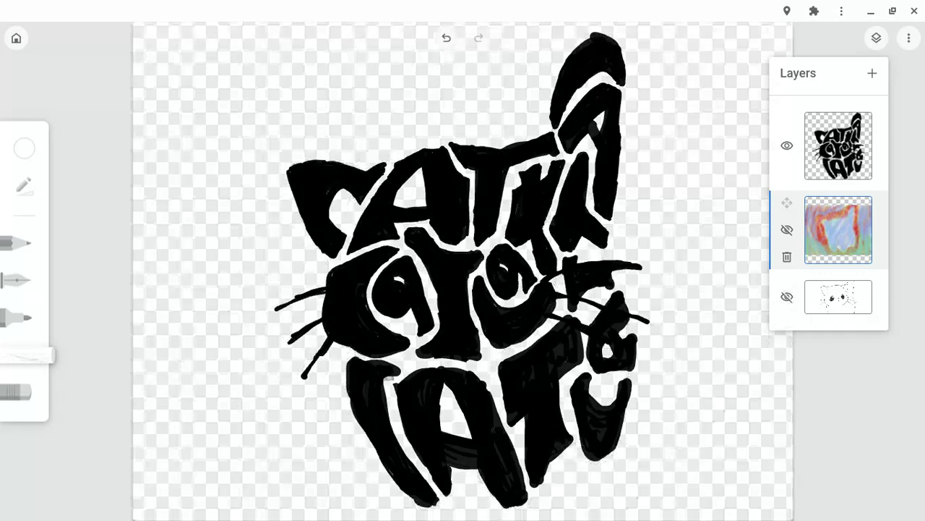
click(787, 229)
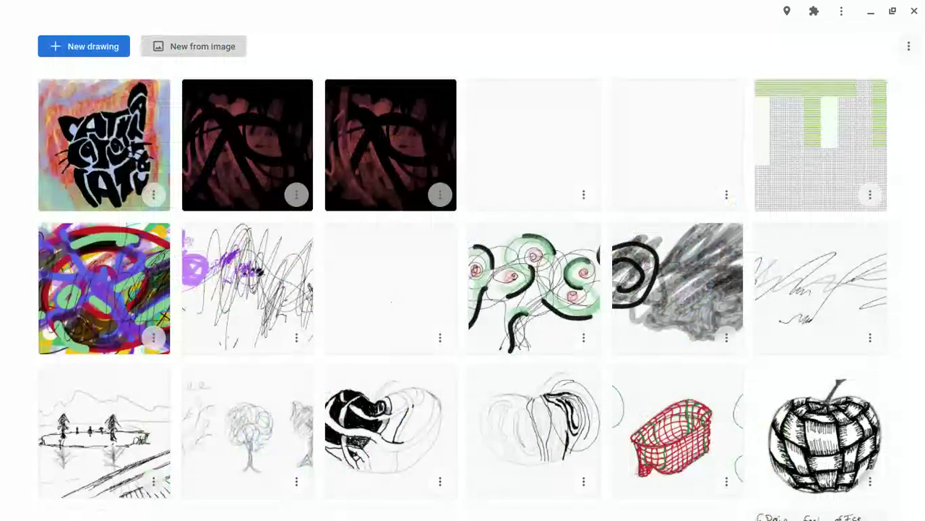
- Create a new drawing from the bird image b0841f47877481.5608196806cb2.jpg in the Images folder
right_click(193, 48)
click(194, 46)
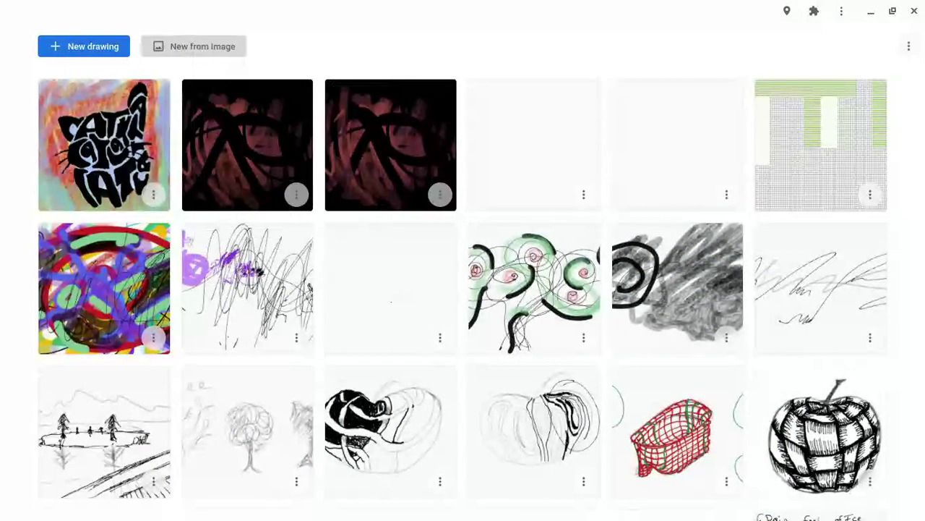
click(194, 46)
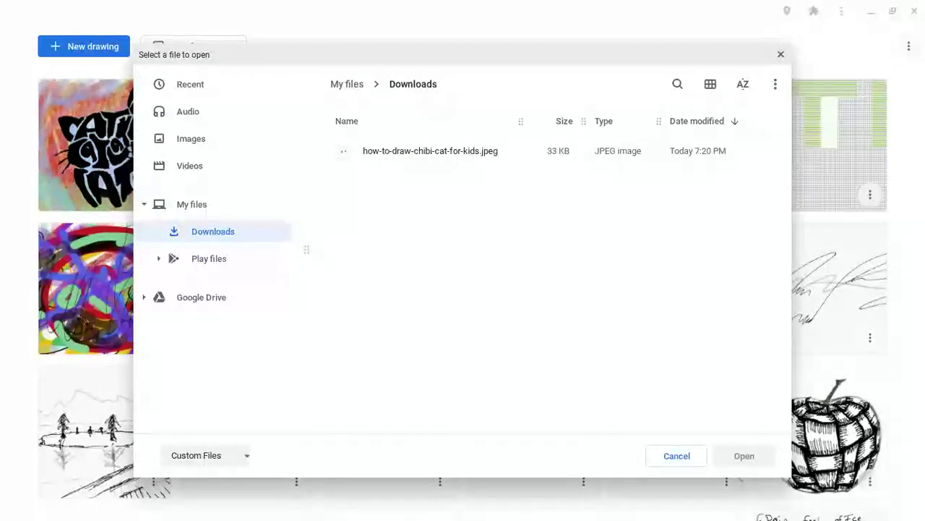
click(191, 138)
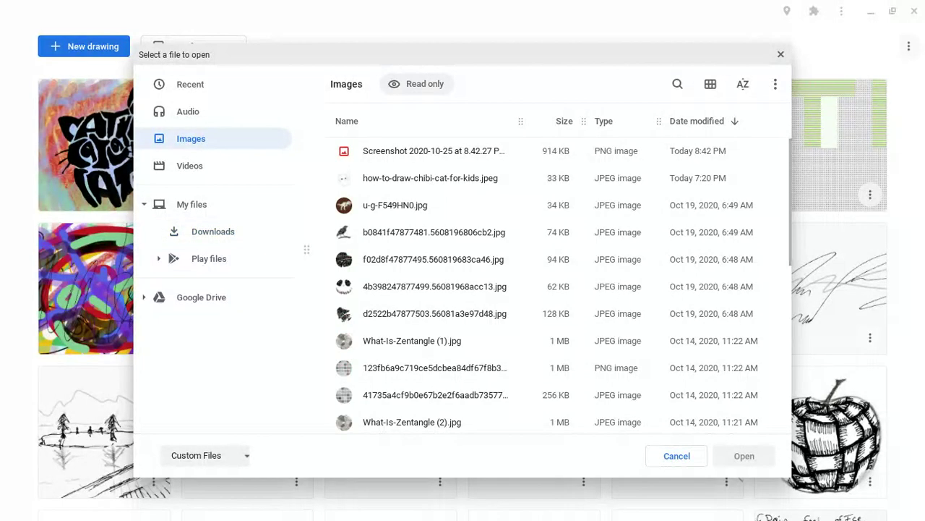
scroll(550, 289, down, 15)
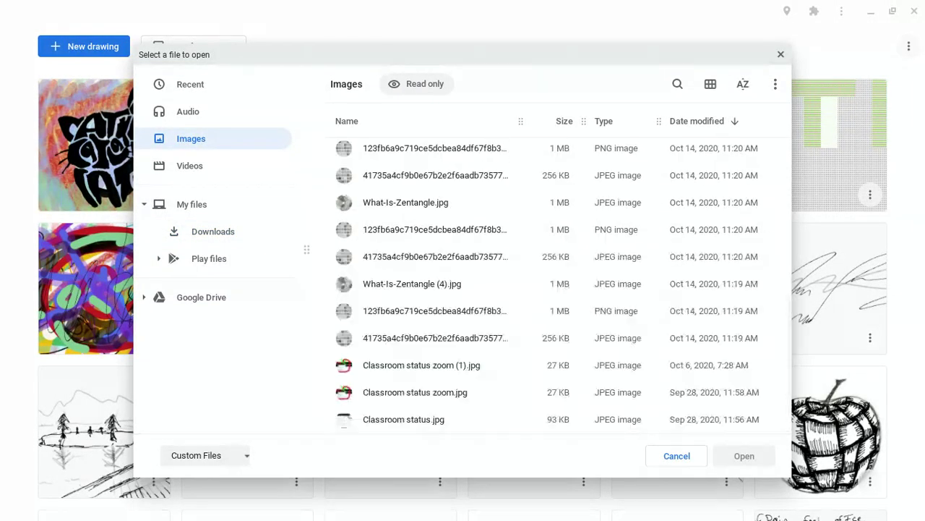
scroll(549, 289, down, 2)
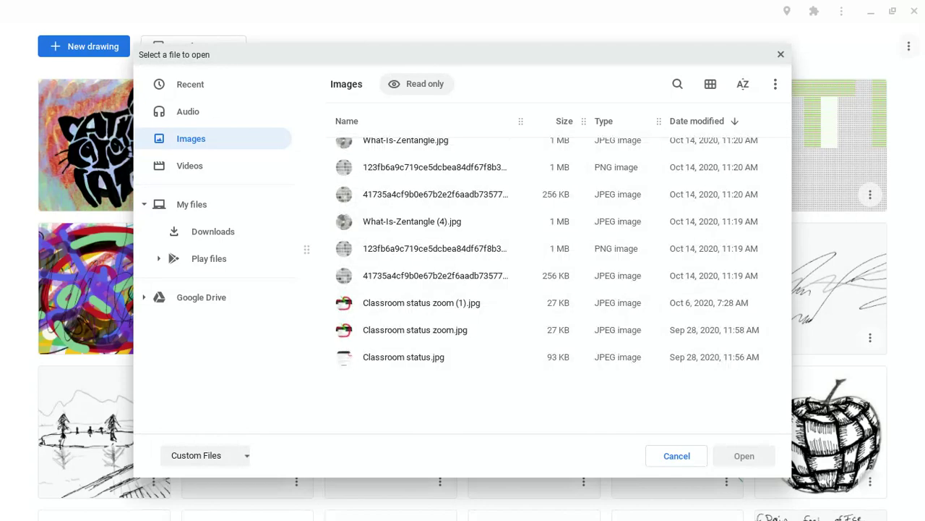
scroll(550, 289, up, 15)
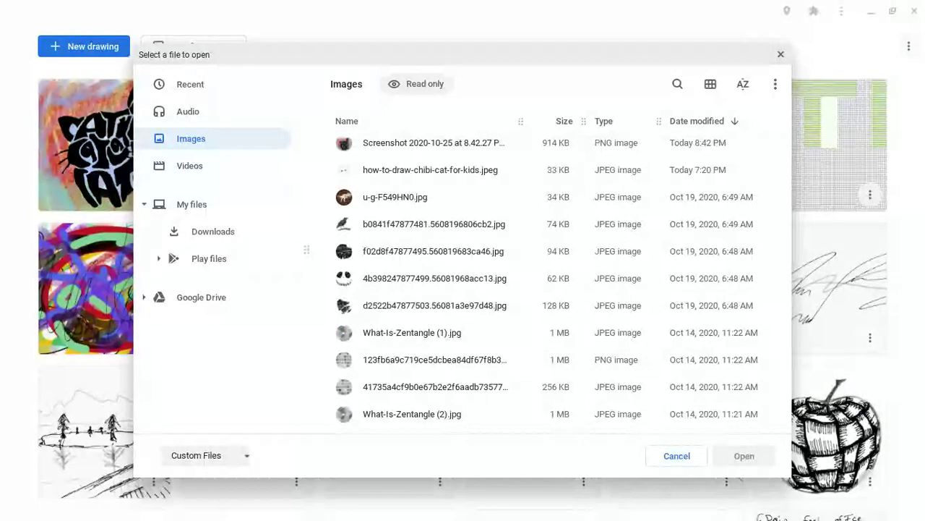
click(434, 224)
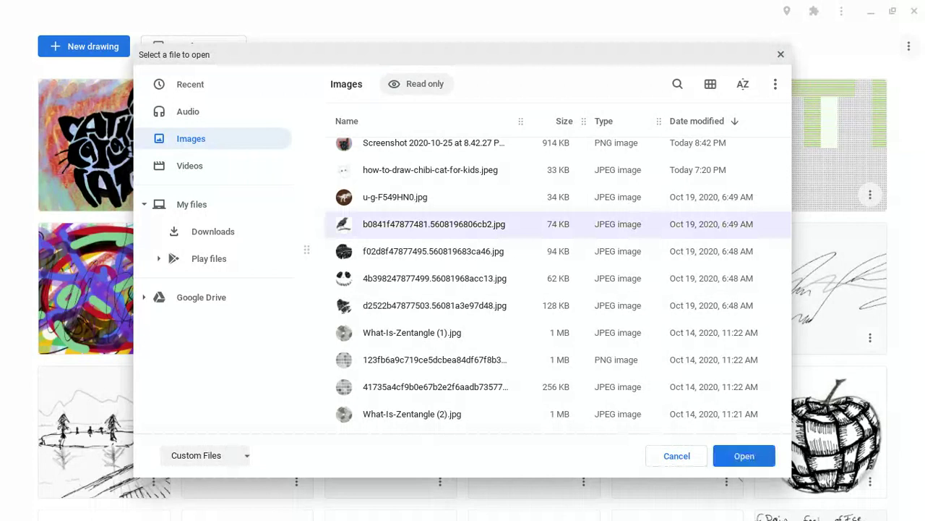
click(742, 454)
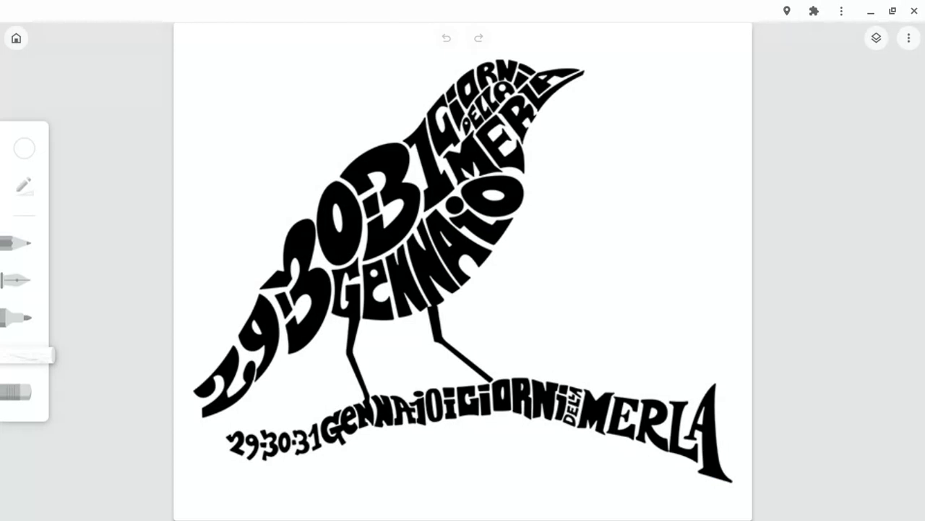
- Draw translucent white marker strokes over the bird's tail lettering
click(18, 318)
mouse_move(203, 391)
mouse_down()
mouse_move(244, 342)
mouse_move(219, 383)
mouse_up()
drag(257, 321, 297, 255)
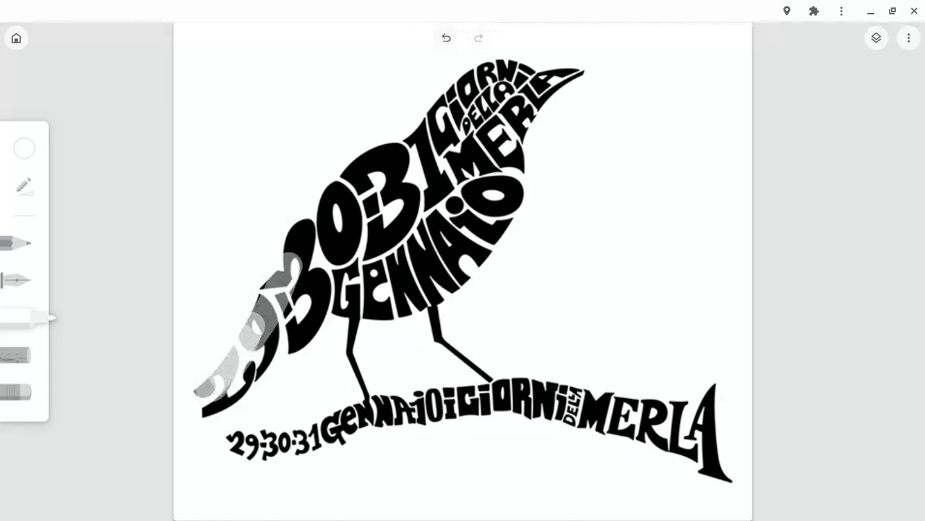
- Set the marker colour to light yellow and draw overlapping strokes over the bird's tail and wing
click(24, 149)
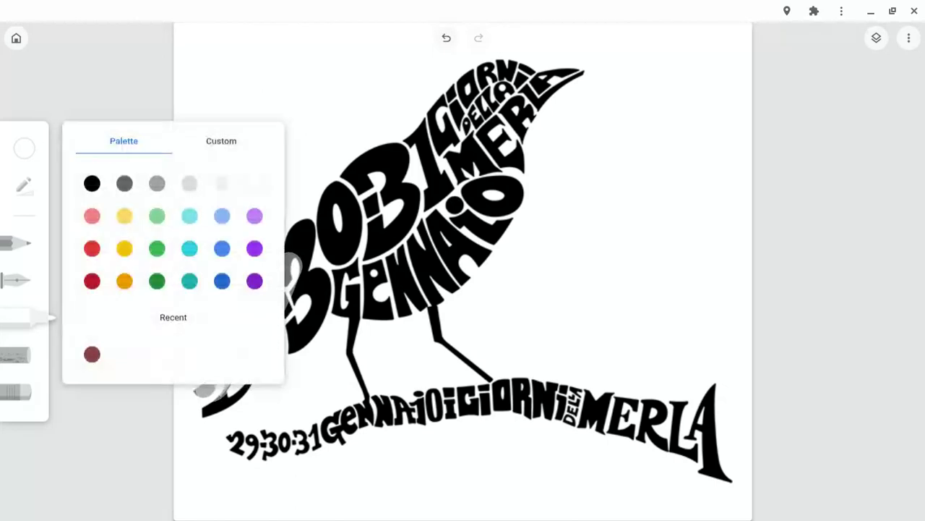
click(124, 216)
mouse_move(347, 294)
mouse_down()
mouse_move(369, 214)
mouse_move(304, 315)
mouse_move(311, 227)
mouse_up()
mouse_move(279, 304)
mouse_down()
mouse_move(206, 405)
mouse_move(310, 318)
mouse_move(362, 188)
mouse_move(354, 173)
mouse_up()
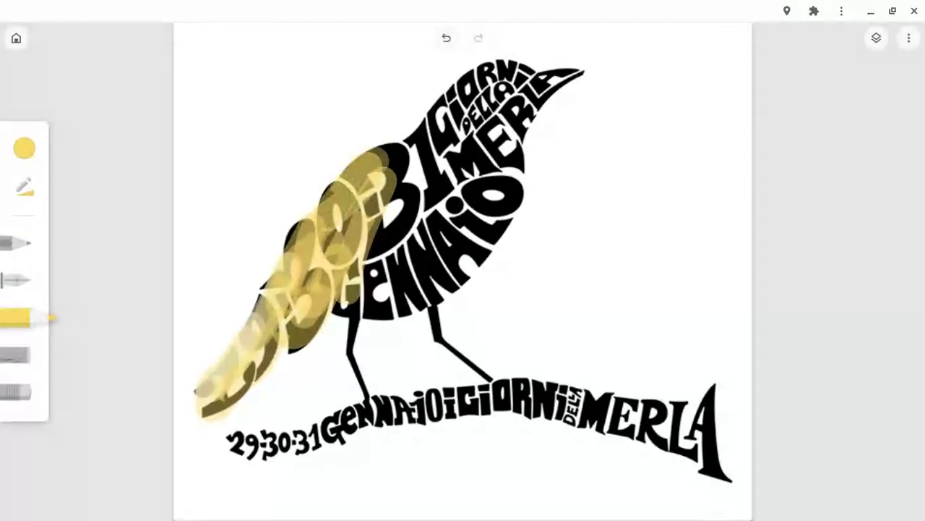
- Extend the light yellow marker strokes over the bird's body and legs and the start of the ground lettering
mouse_move(387, 159)
mouse_down()
mouse_move(455, 101)
mouse_move(528, 73)
mouse_move(578, 76)
mouse_move(506, 156)
mouse_move(506, 217)
mouse_move(434, 289)
mouse_move(325, 311)
mouse_move(387, 133)
mouse_move(463, 94)
mouse_move(506, 217)
mouse_move(420, 246)
mouse_move(347, 333)
mouse_move(366, 399)
mouse_up()
drag(423, 297, 492, 383)
click(508, 386)
mouse_move(223, 443)
mouse_down()
mouse_move(302, 447)
mouse_move(372, 402)
mouse_up()
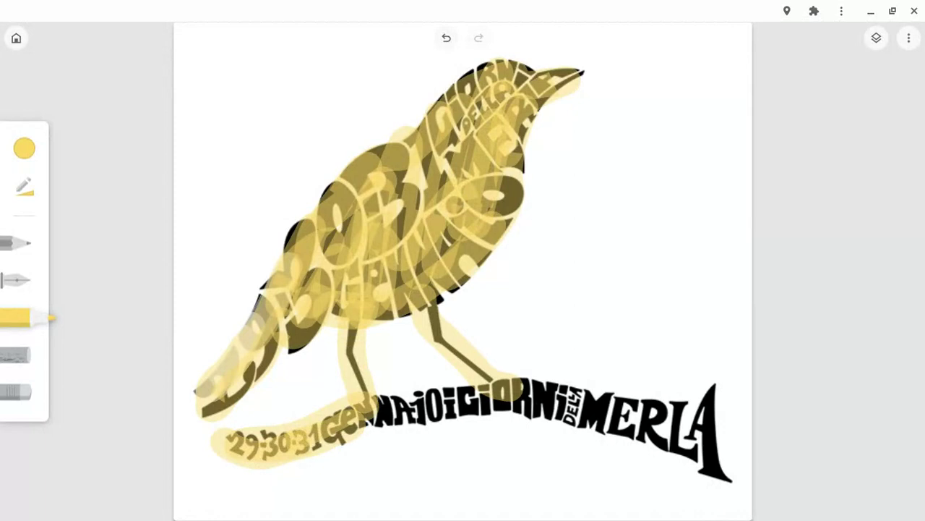
- Undo the marker strokes over the ground lettering and front leg, and cover the front leg again in light yellow
click(446, 38)
click(446, 38)
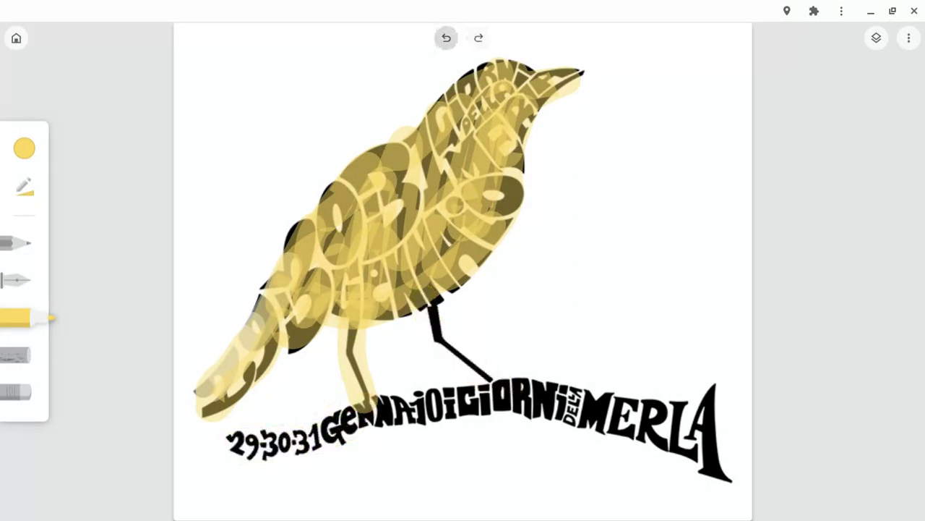
mouse_move(435, 280)
mouse_down()
mouse_move(449, 338)
mouse_move(499, 383)
mouse_up()
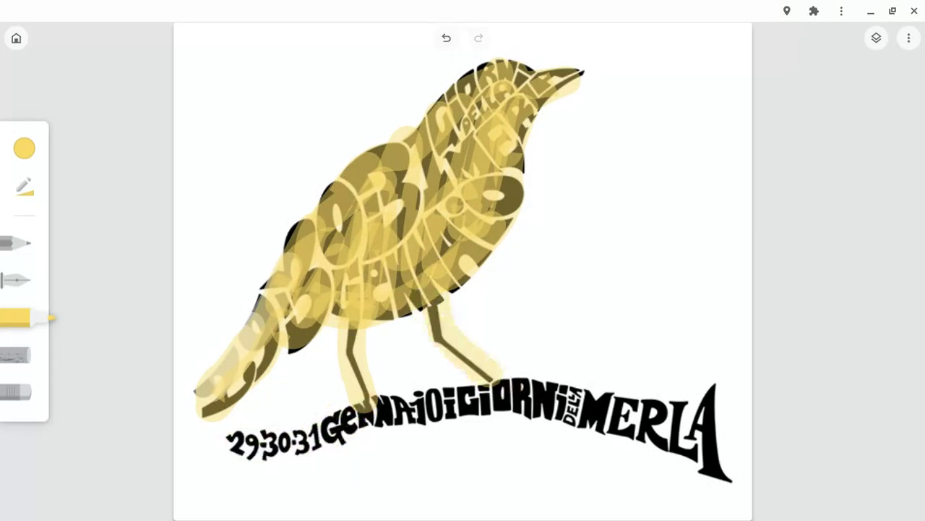
- Outline the bird's tail, back, belly, beak and head with a thin black pen line
click(16, 280)
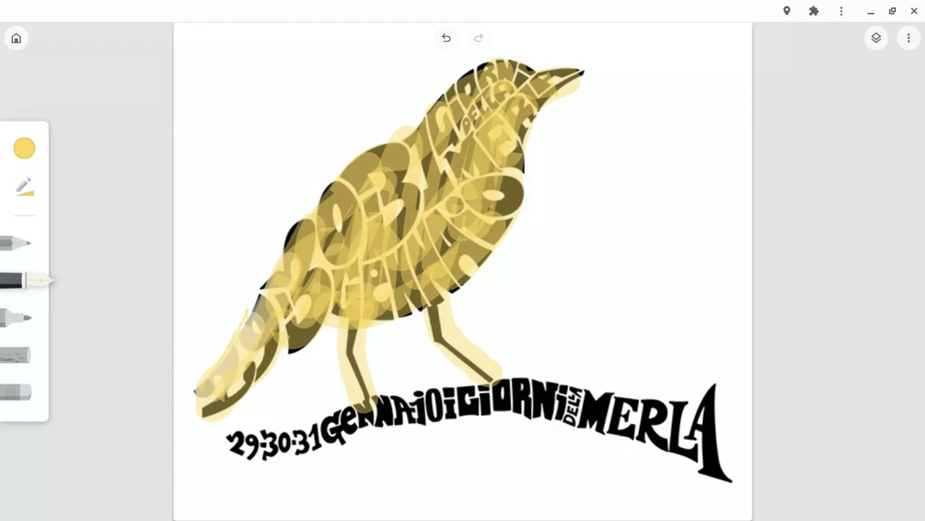
click(24, 148)
click(92, 183)
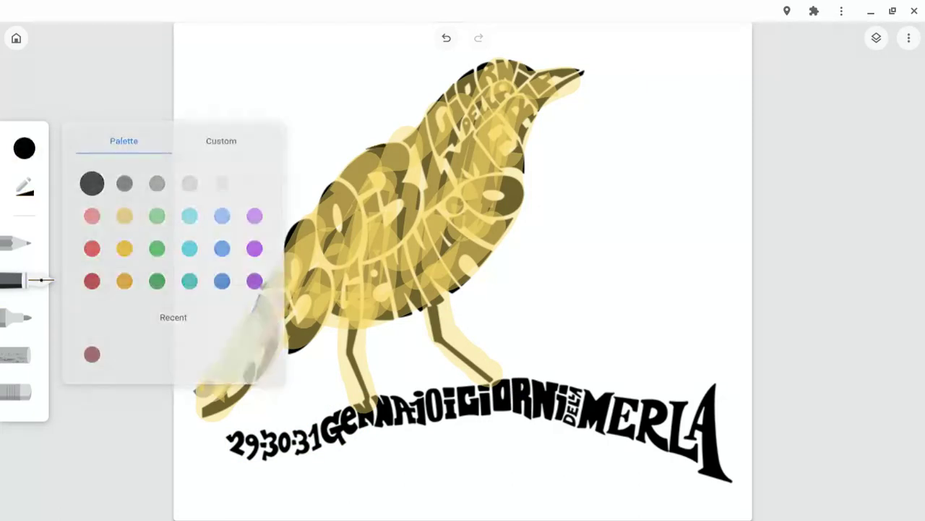
drag(329, 179, 369, 150)
drag(278, 265, 193, 389)
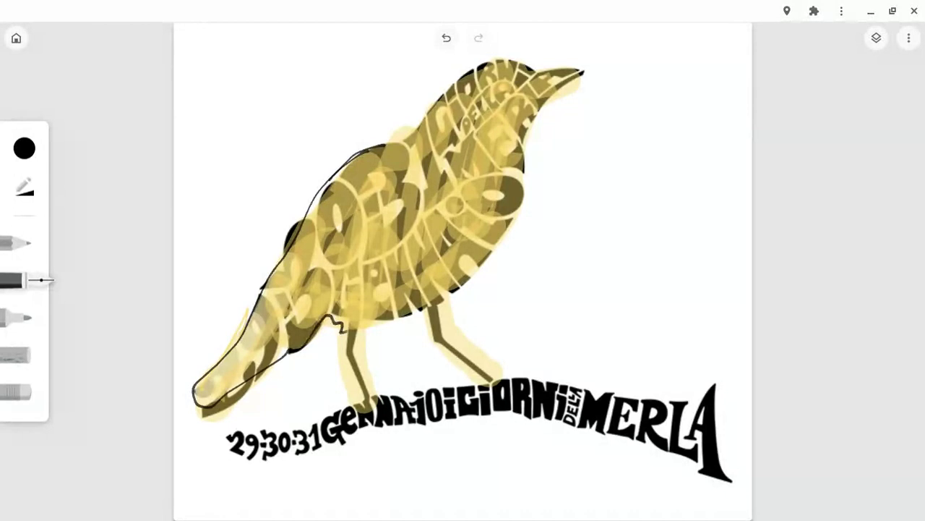
drag(390, 313, 516, 218)
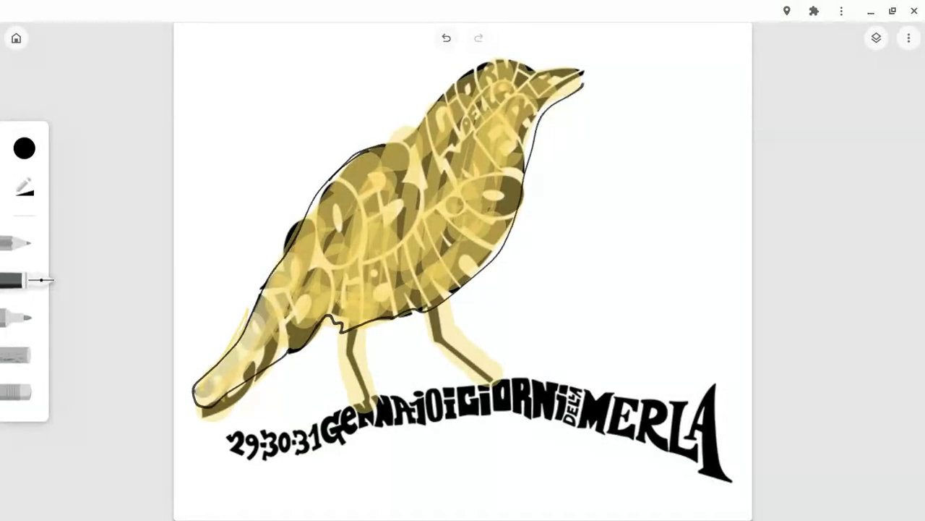
drag(423, 107, 506, 60)
- Draw black pen zigzag feather lines across the bird's body and tail, and scribble an oval eye
mouse_move(327, 282)
mouse_down()
mouse_move(361, 206)
mouse_move(423, 230)
mouse_up()
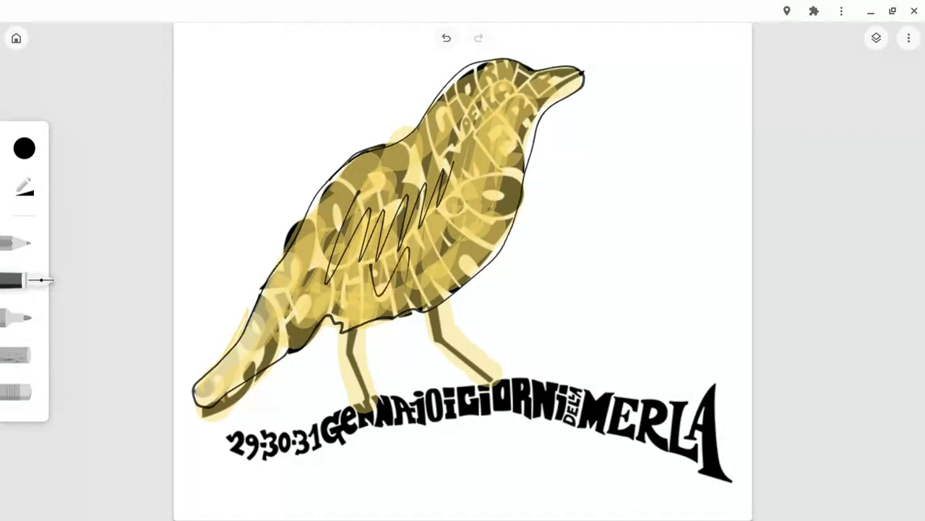
drag(409, 286, 465, 191)
drag(508, 85, 494, 109)
drag(253, 372, 310, 269)
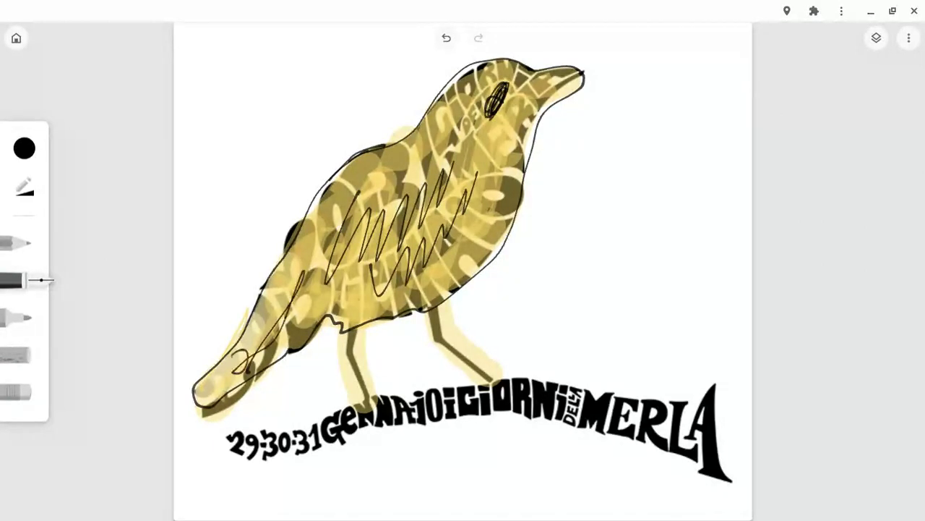
drag(308, 304, 337, 250)
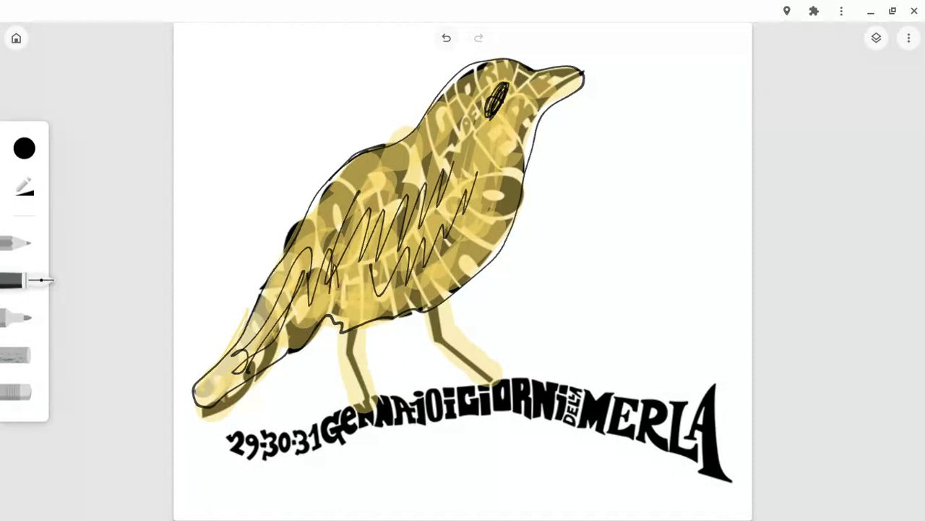
- Shade the bird's body, head and tail with overlapping dark red chalk strokes
click(17, 355)
click(25, 148)
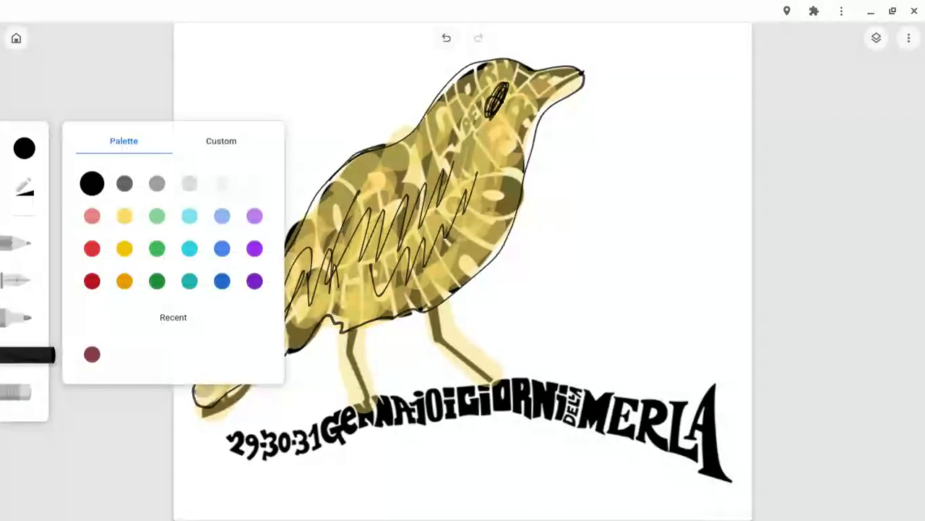
click(92, 281)
mouse_move(415, 172)
mouse_down()
mouse_move(395, 267)
mouse_move(330, 327)
mouse_move(279, 338)
mouse_move(202, 411)
mouse_move(331, 213)
mouse_move(399, 146)
mouse_up()
mouse_move(376, 289)
mouse_down()
mouse_move(434, 144)
mouse_move(463, 275)
mouse_move(513, 123)
mouse_move(507, 238)
mouse_up()
mouse_move(513, 180)
mouse_down()
mouse_move(477, 87)
mouse_move(521, 73)
mouse_move(557, 83)
mouse_move(535, 123)
mouse_move(333, 217)
mouse_move(209, 391)
mouse_up()
mouse_move(304, 322)
mouse_down()
mouse_move(507, 231)
mouse_move(433, 282)
mouse_move(528, 98)
mouse_up()
mouse_move(413, 168)
mouse_down()
mouse_move(320, 223)
mouse_move(318, 257)
mouse_up()
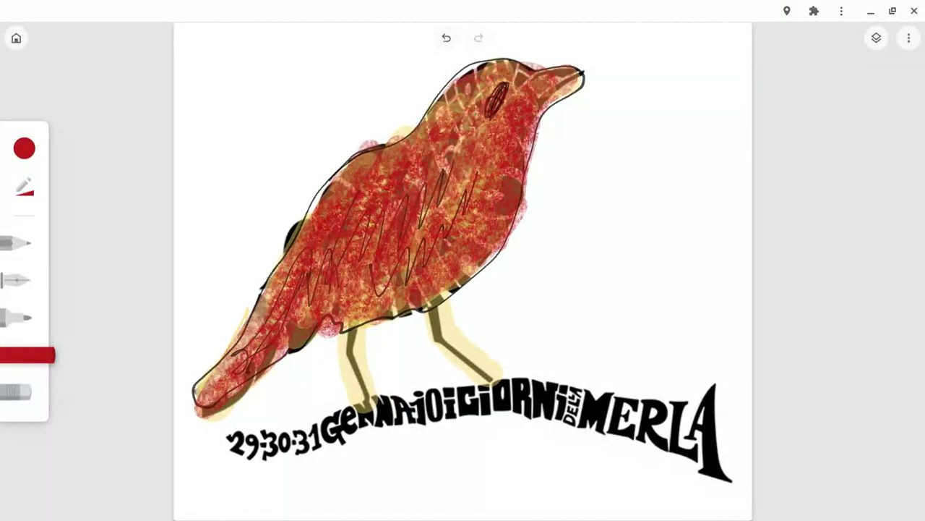
- Draw wide translucent black marker strokes over both of the bird's legs
click(15, 317)
click(24, 148)
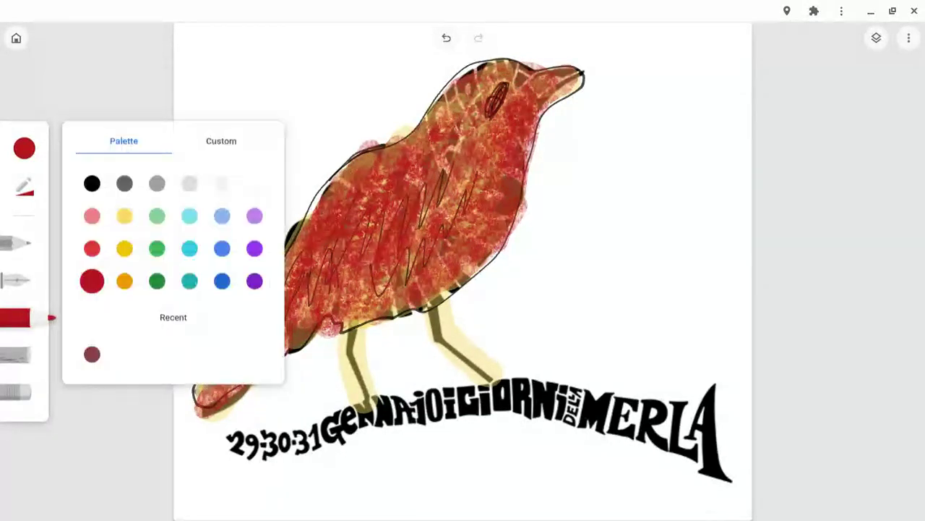
click(91, 183)
mouse_move(357, 327)
mouse_down()
mouse_move(340, 375)
mouse_move(365, 401)
mouse_up()
drag(445, 291, 441, 340)
drag(427, 305, 497, 377)
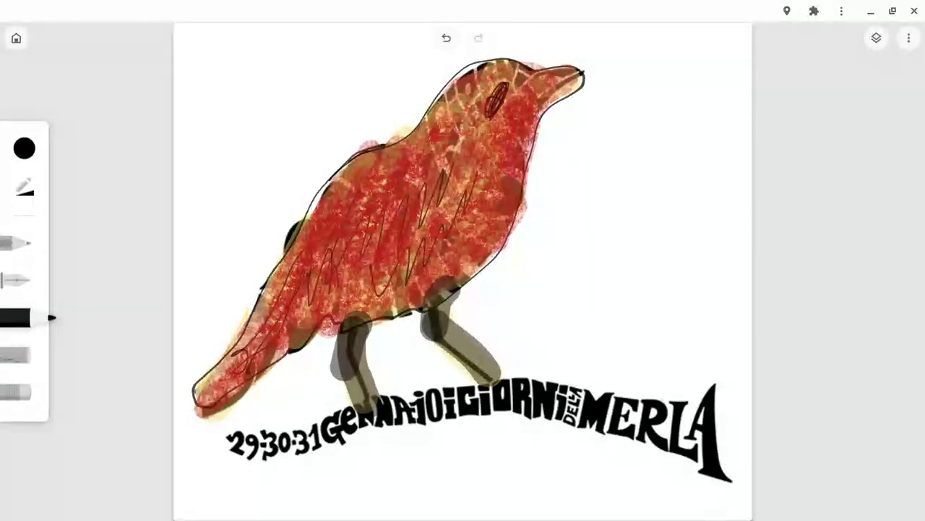
- Set the marker to full opacity and a small size, and redraw the bird's outline in bold black
click(24, 186)
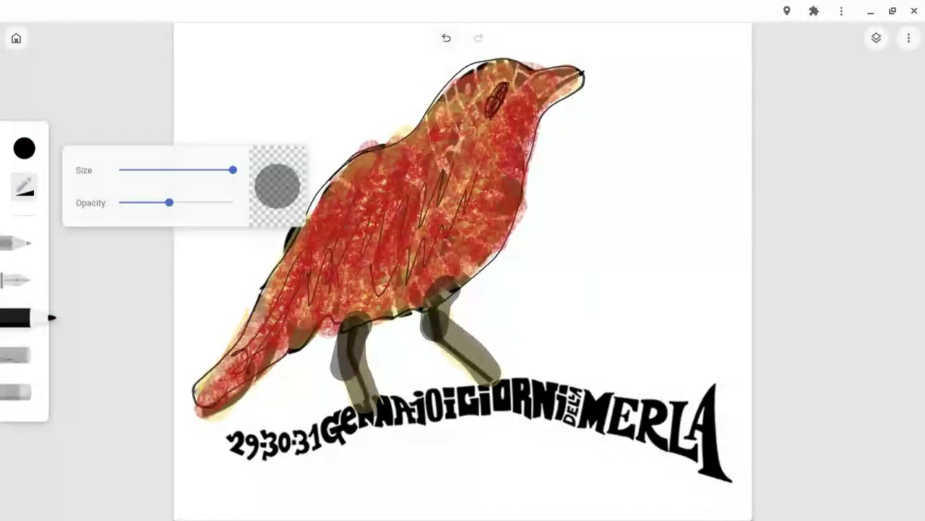
drag(169, 202, 232, 202)
drag(234, 169, 125, 170)
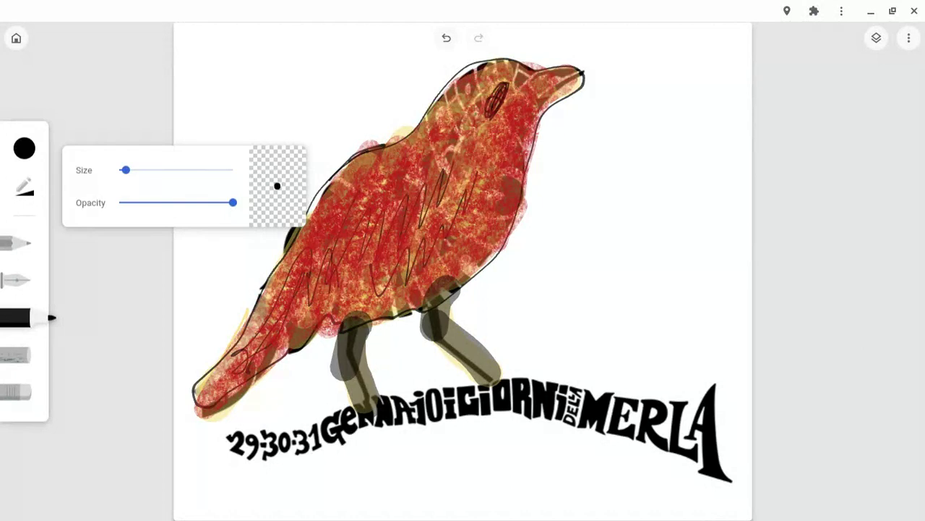
drag(213, 386, 277, 285)
drag(249, 327, 323, 198)
mouse_move(307, 234)
mouse_down()
mouse_move(347, 167)
mouse_move(417, 142)
mouse_up()
mouse_move(480, 66)
mouse_down()
mouse_move(552, 62)
mouse_move(479, 264)
mouse_move(208, 409)
mouse_up()
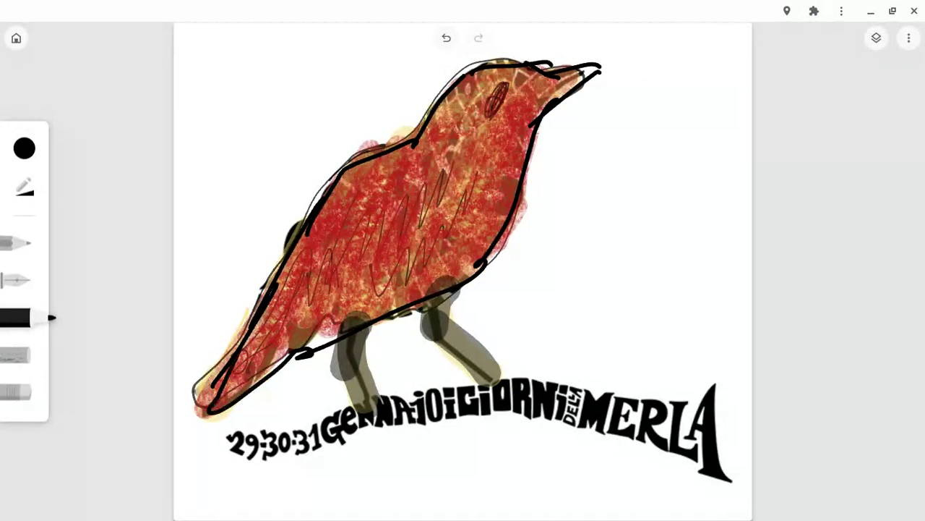
- Draw bold black diagonal feather lines on the body, fill in the eye and trace both legs with the marker
drag(365, 204, 311, 318)
drag(394, 178, 340, 295)
drag(361, 245, 325, 326)
drag(423, 169, 350, 321)
mouse_move(442, 166)
mouse_down()
mouse_move(392, 282)
mouse_move(420, 259)
mouse_up()
drag(481, 173, 430, 283)
drag(444, 211, 407, 290)
drag(487, 187, 466, 253)
drag(482, 212, 457, 278)
drag(504, 81, 485, 118)
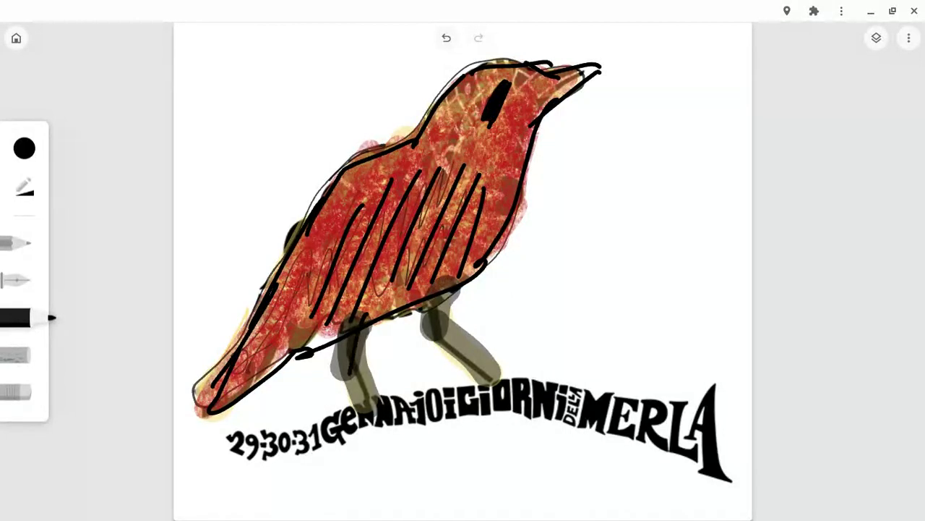
drag(434, 325, 486, 372)
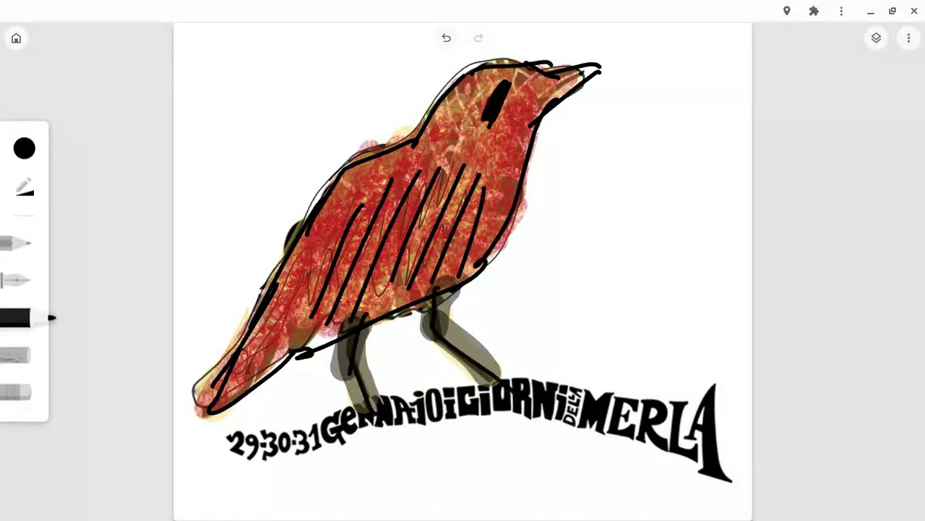
- Hide the original bird image layer and add a new empty layer above the drawing
click(876, 37)
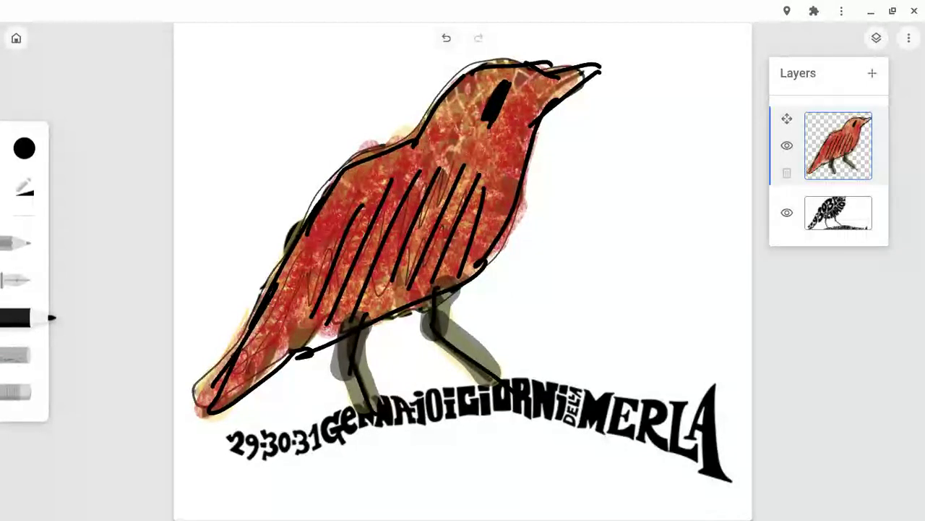
click(787, 212)
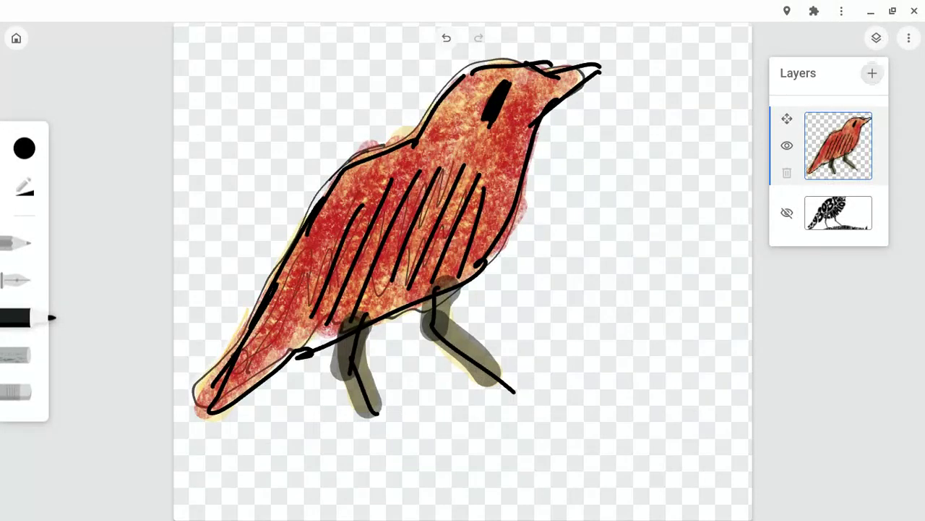
click(872, 73)
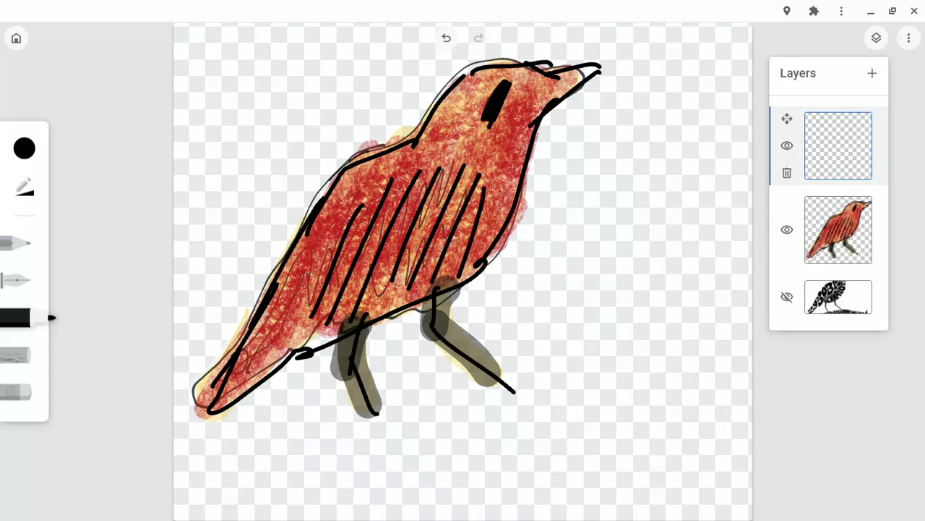
- Hide the bird drawing layer and cover the new layer with black chalk strokes at maximum size
click(787, 229)
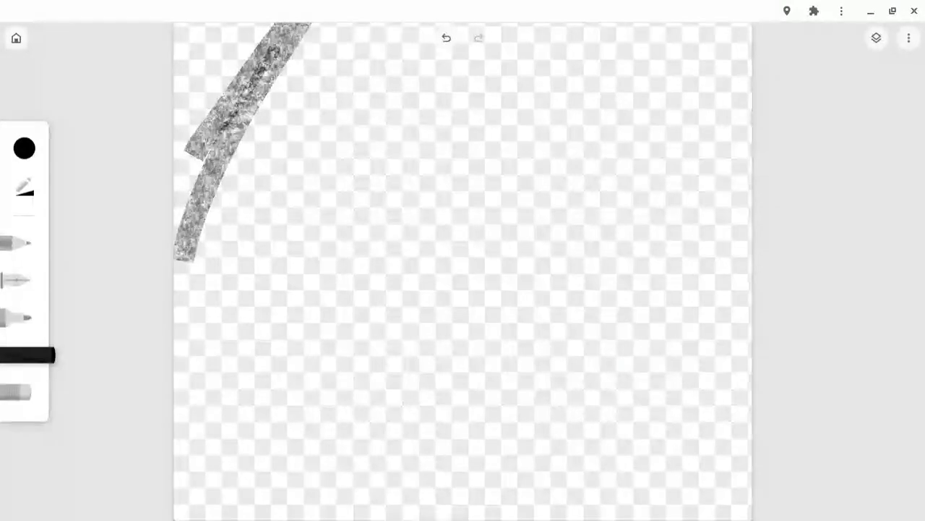
mouse_move(416, 230)
mouse_down()
mouse_move(360, 82)
mouse_move(237, 29)
mouse_move(275, 36)
mouse_move(229, 448)
mouse_up()
click(25, 186)
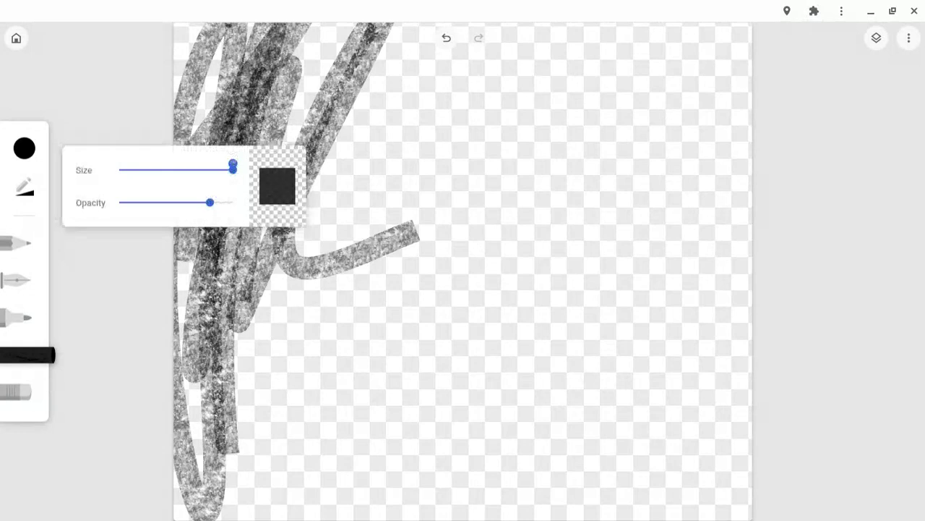
mouse_move(210, 202)
mouse_down()
mouse_move(233, 202)
mouse_move(212, 203)
mouse_up()
mouse_move(267, 419)
mouse_down()
mouse_move(372, 216)
mouse_move(640, 260)
mouse_move(748, 173)
mouse_move(731, 65)
mouse_up()
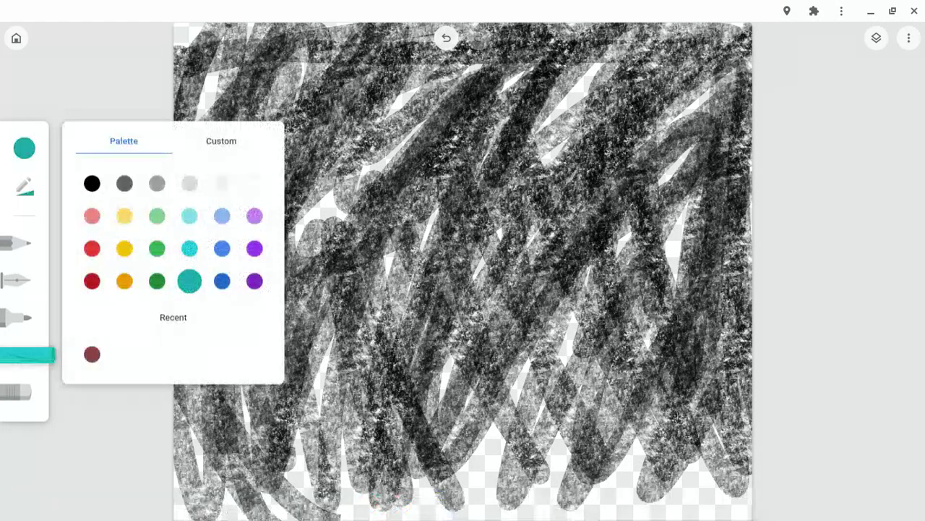
- Add broad teal chalk strokes across the black background
mouse_move(307, 166)
mouse_down()
mouse_move(423, 423)
mouse_move(513, 405)
mouse_up()
mouse_move(555, 329)
mouse_down()
mouse_move(658, 451)
mouse_move(226, 412)
mouse_move(716, 448)
mouse_move(560, 506)
mouse_move(734, 507)
mouse_up()
drag(322, 213, 266, 405)
drag(293, 138, 214, 337)
drag(238, 142, 237, 148)
mouse_move(203, 310)
mouse_down()
mouse_move(347, 43)
mouse_move(498, 58)
mouse_move(655, 412)
mouse_up()
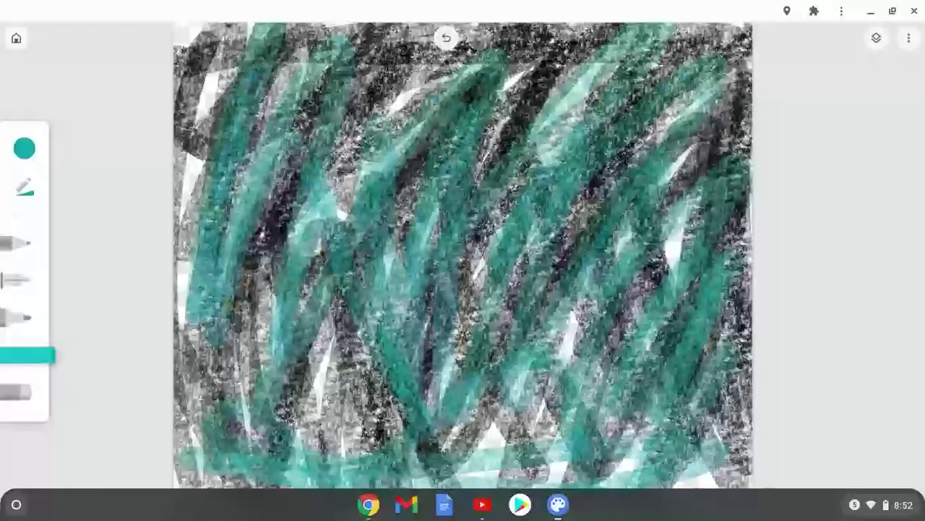
- Show the bird drawing layer again and move the chalk background layer beneath it
click(876, 38)
click(787, 229)
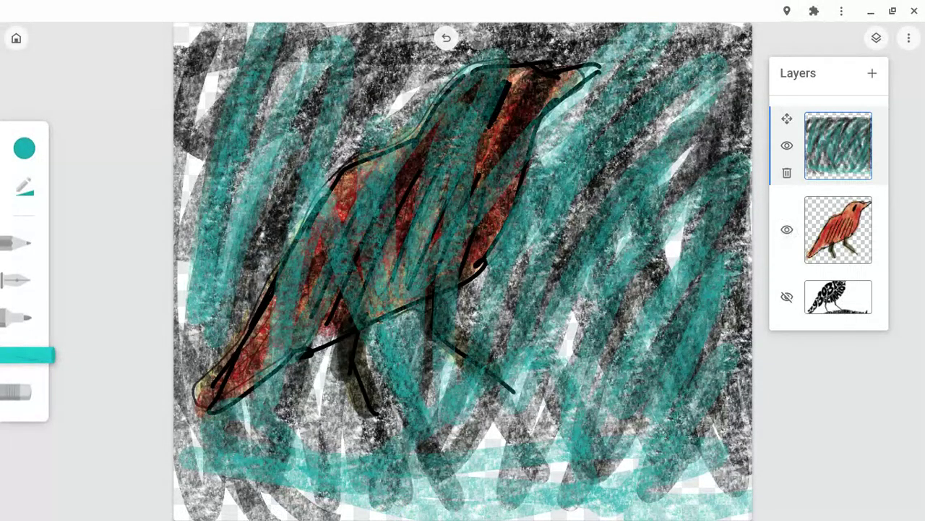
drag(839, 144, 831, 254)
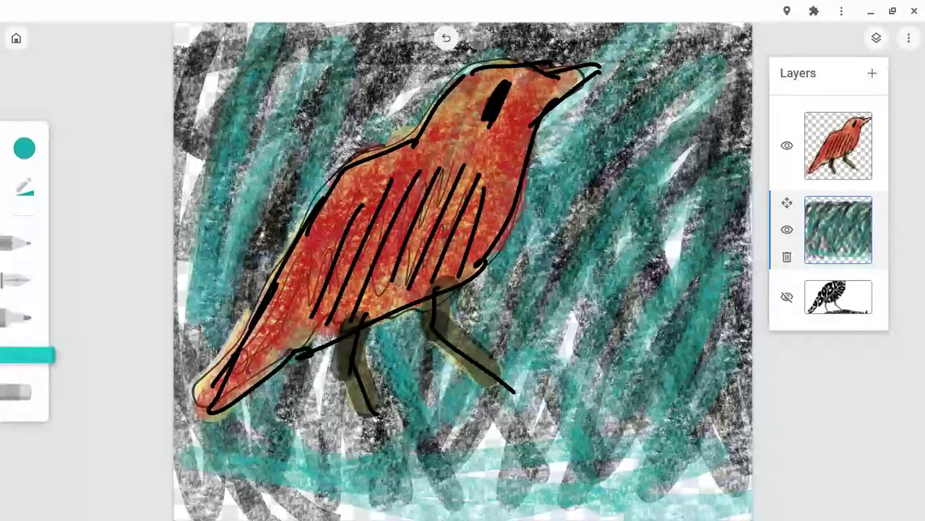
click(877, 37)
- Choose the recent maroon colour and outline a mound under the bird's feet with marker strokes
click(25, 148)
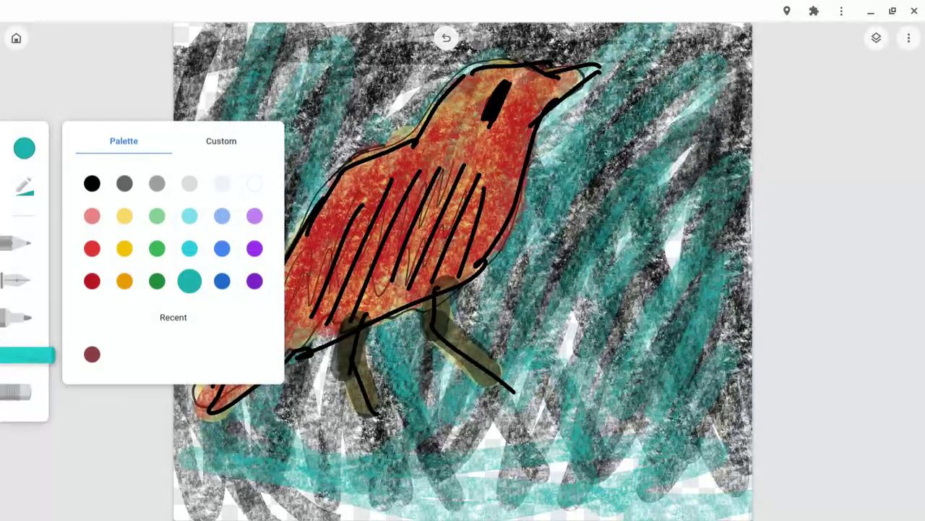
click(157, 249)
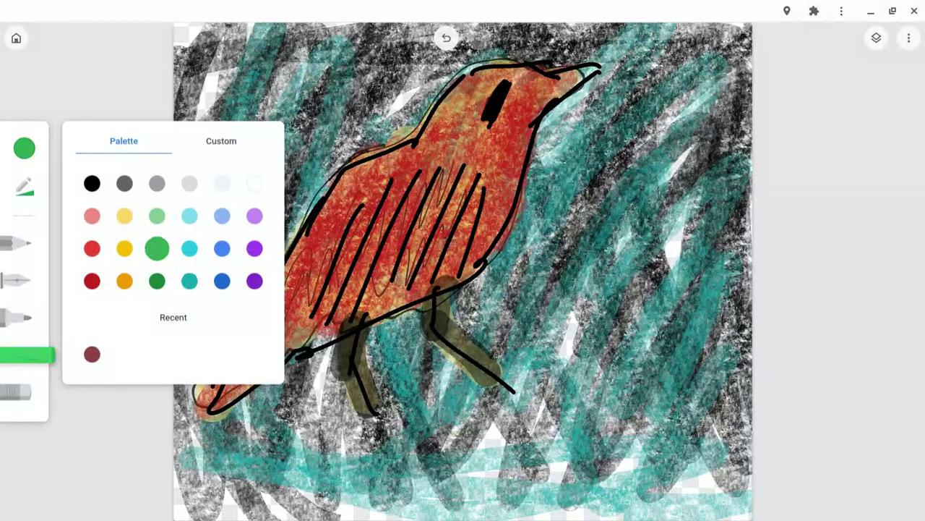
click(91, 354)
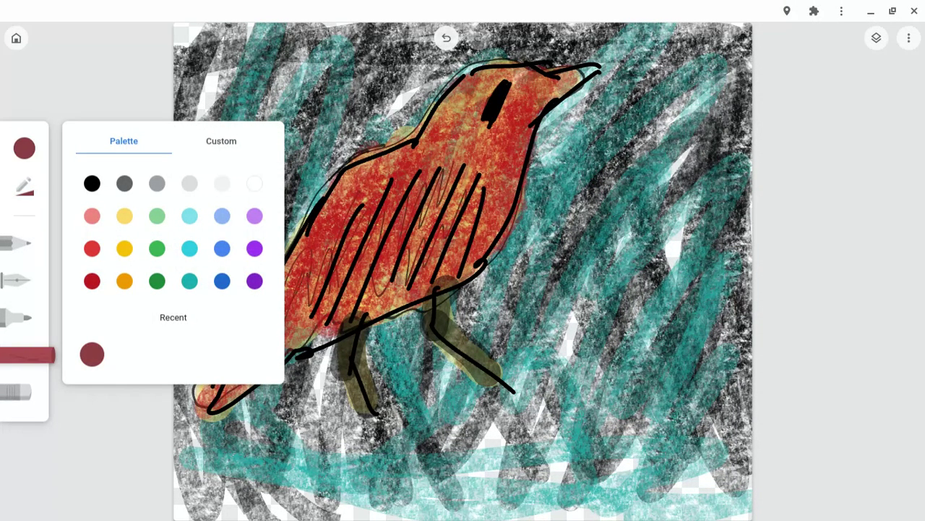
click(17, 318)
drag(374, 409, 470, 400)
drag(323, 428, 483, 393)
drag(379, 398, 537, 401)
mouse_move(502, 376)
mouse_down()
mouse_move(535, 394)
mouse_move(625, 503)
mouse_up()
mouse_move(516, 399)
mouse_down()
mouse_move(621, 515)
mouse_move(627, 502)
mouse_up()
mouse_move(503, 396)
mouse_down()
mouse_move(590, 501)
mouse_move(274, 483)
mouse_up()
drag(346, 417, 269, 515)
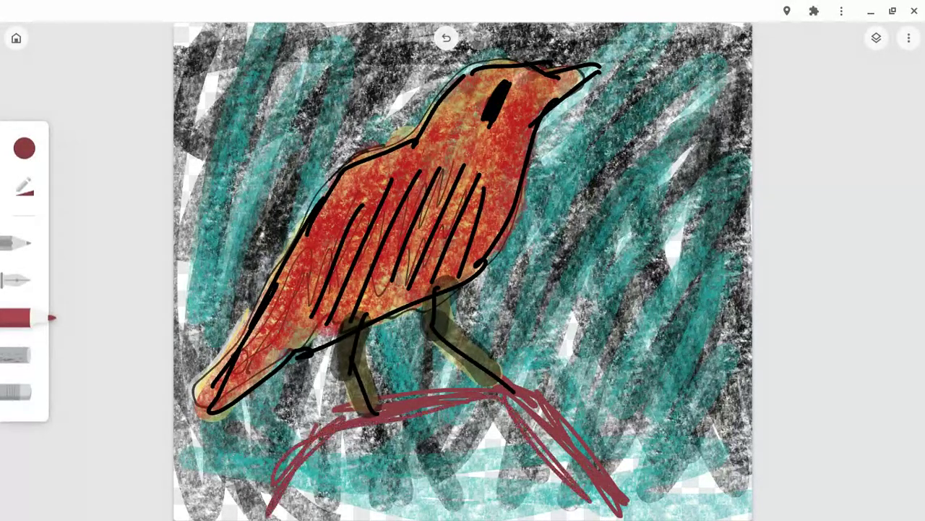
- Fill the mound with maroon marker hatching and add strokes along its base
drag(317, 424, 304, 507)
mouse_move(303, 506)
mouse_down()
mouse_move(355, 517)
mouse_move(382, 506)
mouse_move(509, 499)
mouse_move(598, 514)
mouse_move(267, 517)
mouse_move(544, 486)
mouse_move(457, 515)
mouse_up()
drag(446, 438, 558, 496)
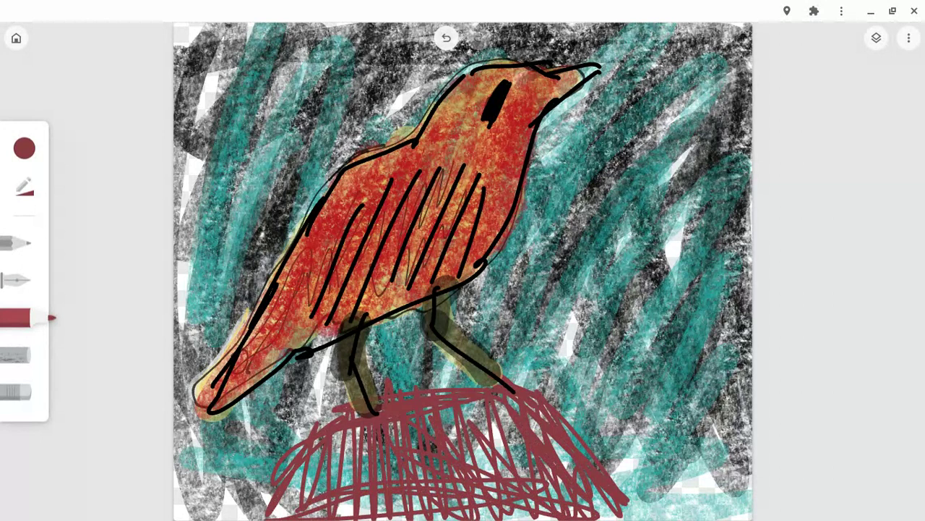
- Choose dark green and draw tall marker grass blades beside the mound, with shorter zigzag grass towards the canvas's lower-right corner
click(25, 148)
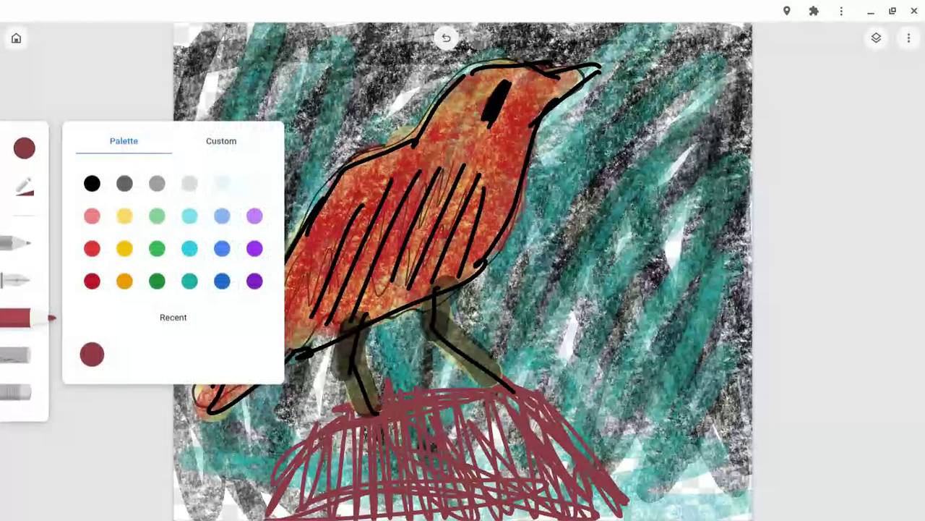
mouse_move(527, 386)
mouse_down()
mouse_move(582, 210)
mouse_move(527, 387)
mouse_up()
click(877, 38)
click(16, 148)
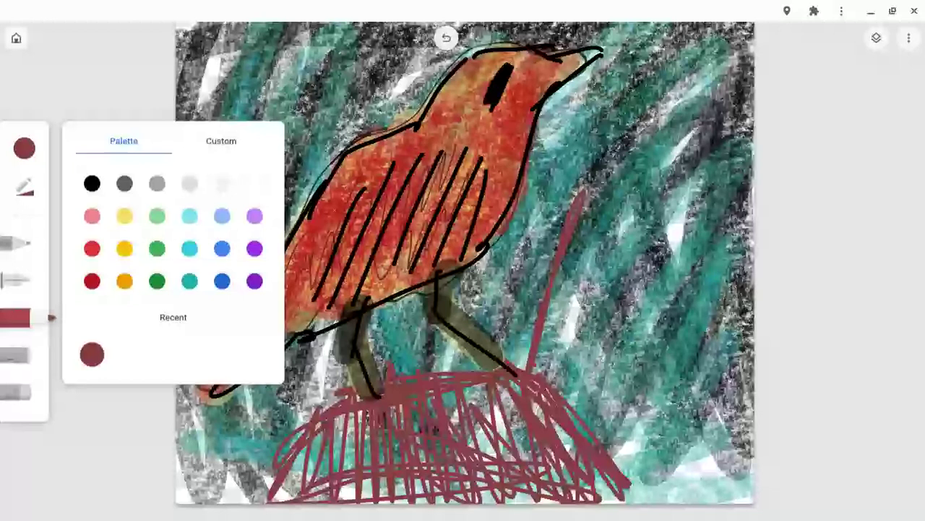
click(157, 281)
drag(576, 189, 527, 391)
drag(548, 359, 596, 170)
mouse_move(596, 170)
mouse_down()
mouse_move(549, 367)
mouse_move(557, 392)
mouse_move(564, 322)
mouse_up()
drag(571, 433, 647, 134)
drag(614, 361, 623, 477)
mouse_move(628, 405)
mouse_down()
mouse_move(655, 470)
mouse_move(678, 477)
mouse_move(711, 463)
mouse_move(732, 478)
mouse_up()
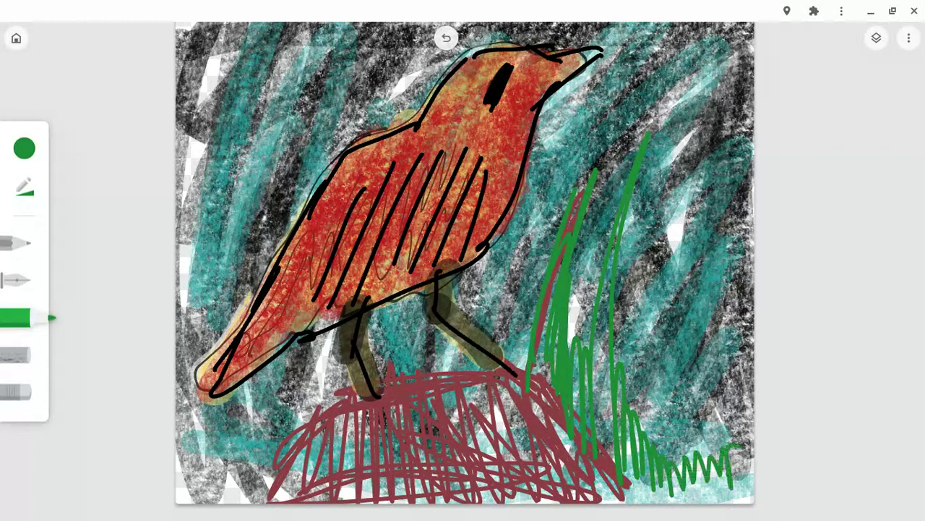
- Scribble dark green marker foliage in the canvas's upper-left corner, behind the bird
scroll(465, 263, down, 1)
scroll(465, 263, left, 2)
scroll(465, 263, right, 2)
scroll(465, 262, up, 1)
drag(195, 123, 319, 40)
drag(243, 68, 186, 130)
drag(217, 47, 177, 134)
drag(239, 26, 206, 145)
mouse_move(266, 83)
mouse_down()
mouse_move(361, 70)
mouse_move(246, 134)
mouse_move(221, 181)
mouse_up()
drag(203, 119, 189, 189)
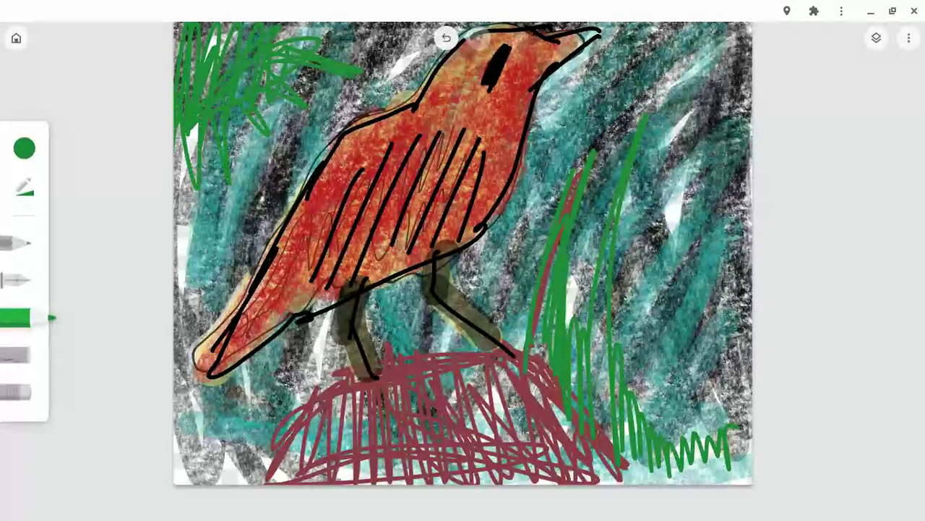
- Add a new empty layer above the bird drawing
click(877, 37)
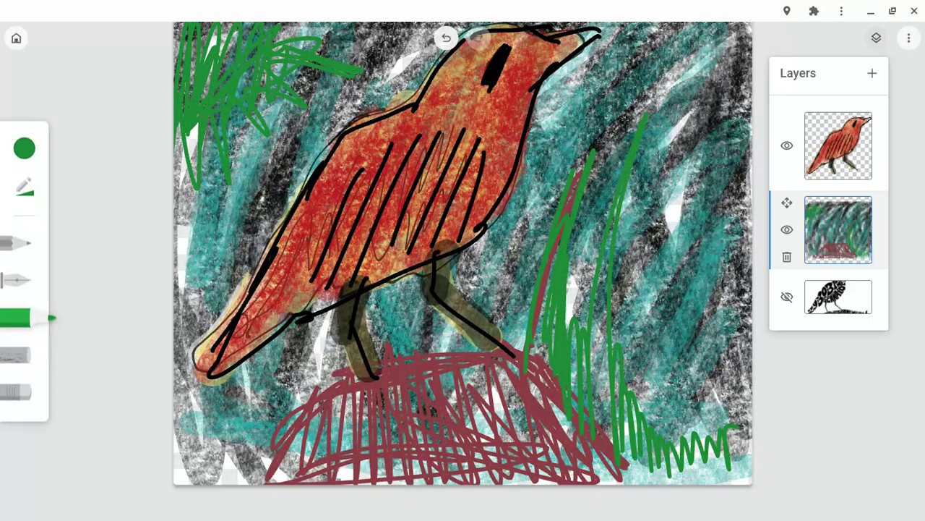
click(872, 73)
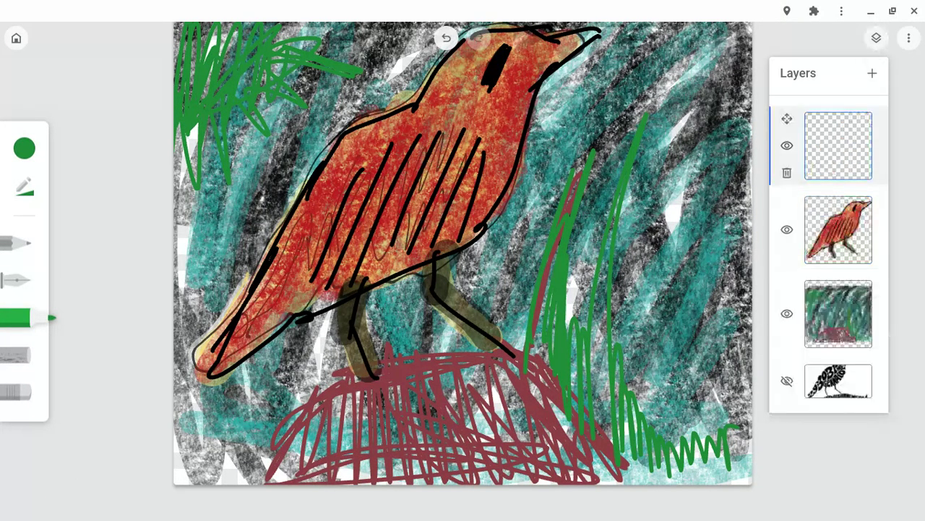
click(876, 38)
- Cover most of the picture with broad light purple chalk strokes on the new layer
click(16, 354)
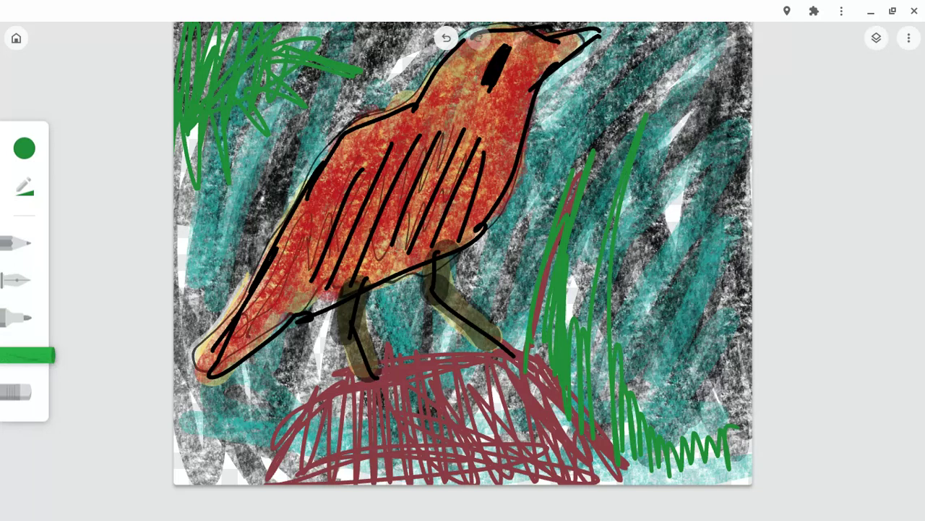
click(24, 149)
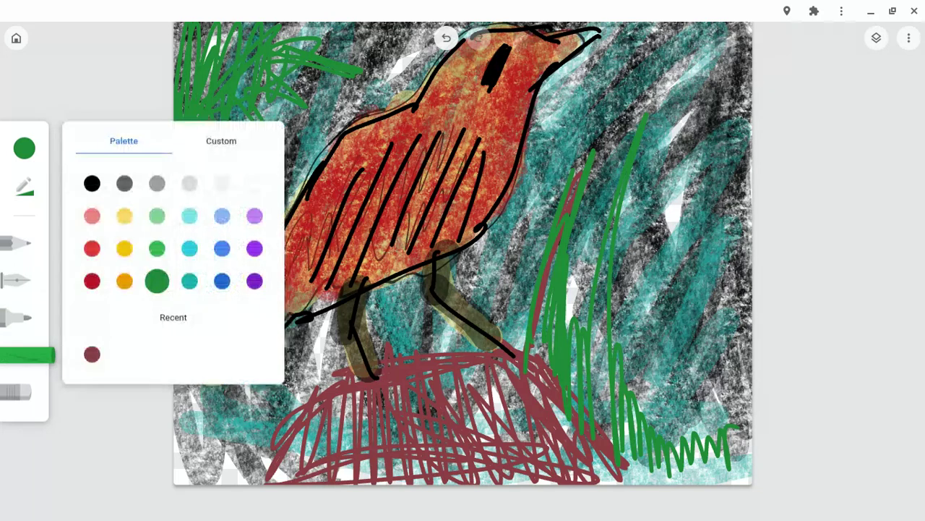
click(255, 215)
mouse_move(614, 158)
mouse_down()
mouse_move(554, 267)
mouse_move(479, 311)
mouse_move(345, 344)
mouse_move(256, 426)
mouse_move(217, 347)
mouse_move(477, 289)
mouse_move(578, 217)
mouse_move(687, 173)
mouse_move(715, 326)
mouse_move(578, 275)
mouse_move(289, 217)
mouse_move(221, 347)
mouse_up()
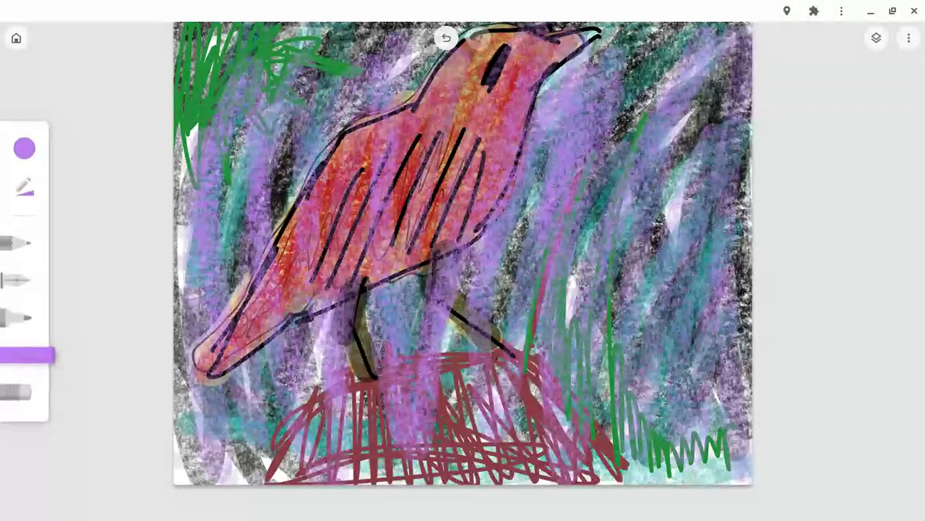
- Try the purple chalk layer beneath the background, and settle it between the bird drawing and the background layer
click(877, 38)
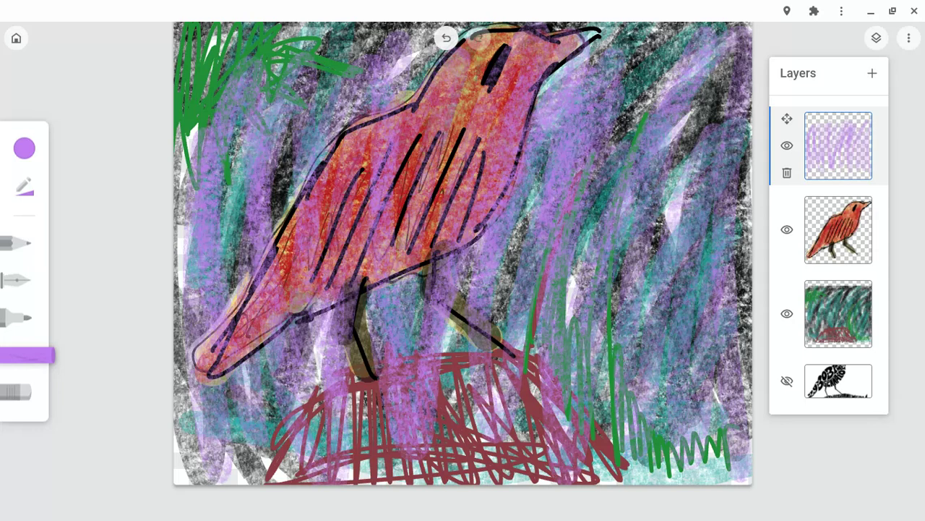
drag(838, 144, 824, 333)
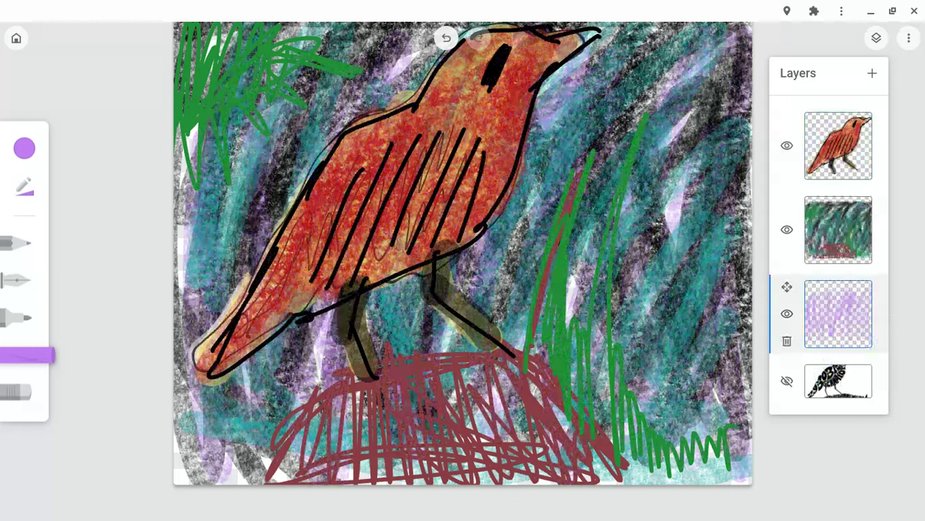
drag(832, 311, 834, 210)
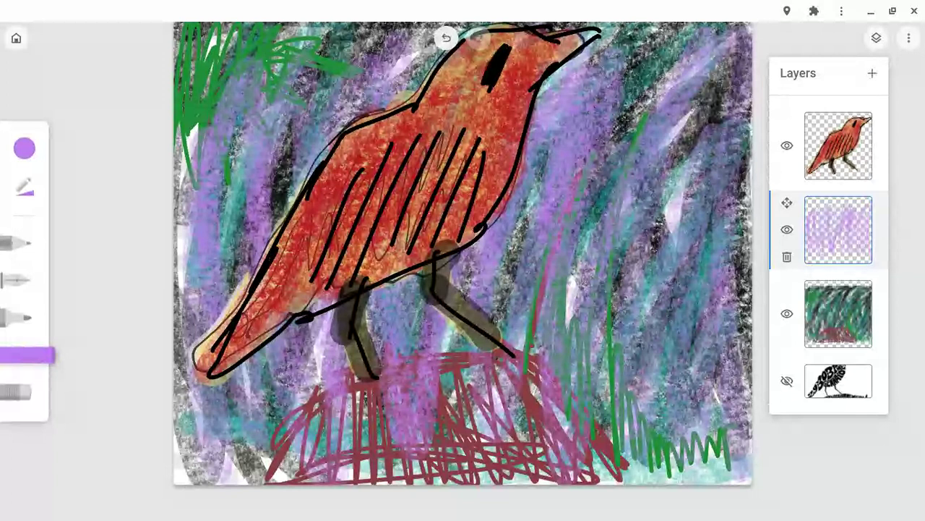
click(877, 38)
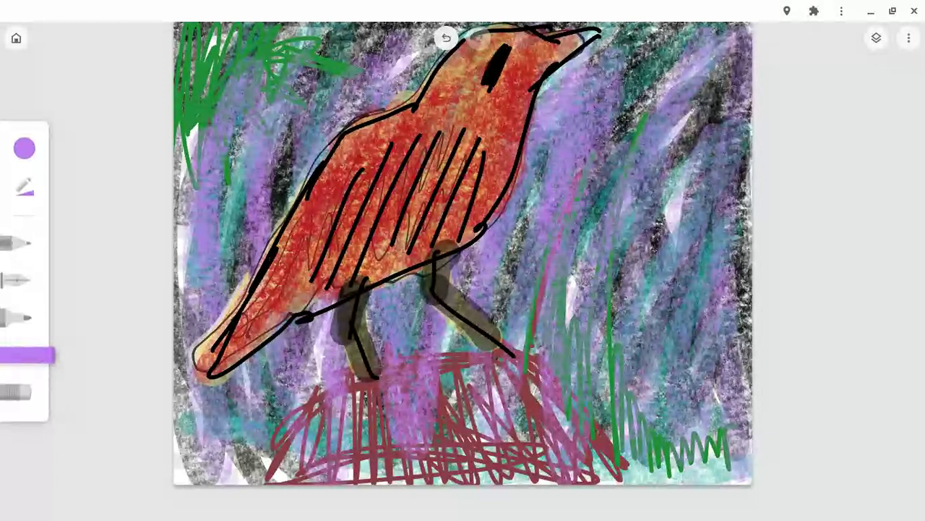
- Cover the mound under the bird with dark green marker, using a larger size and opacity reduced to a little over half
click(16, 318)
click(24, 148)
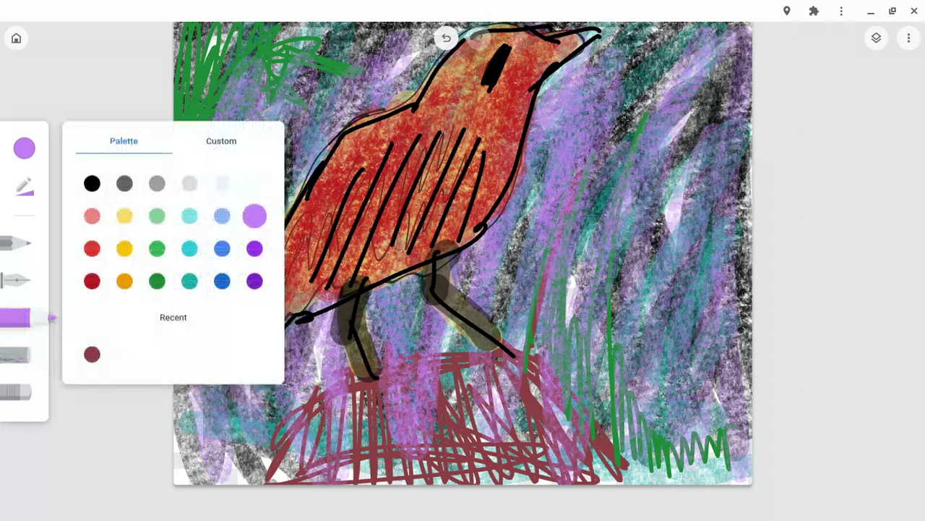
drag(363, 422, 362, 459)
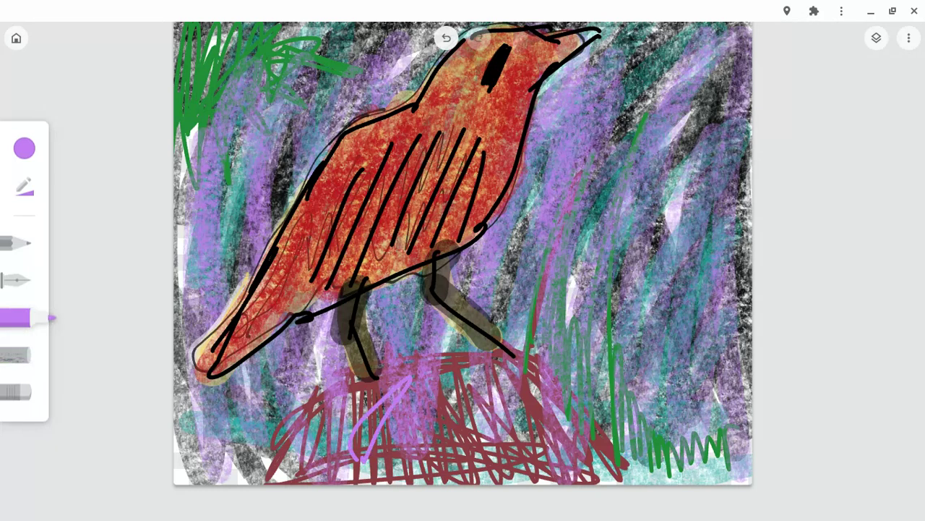
click(24, 148)
click(157, 281)
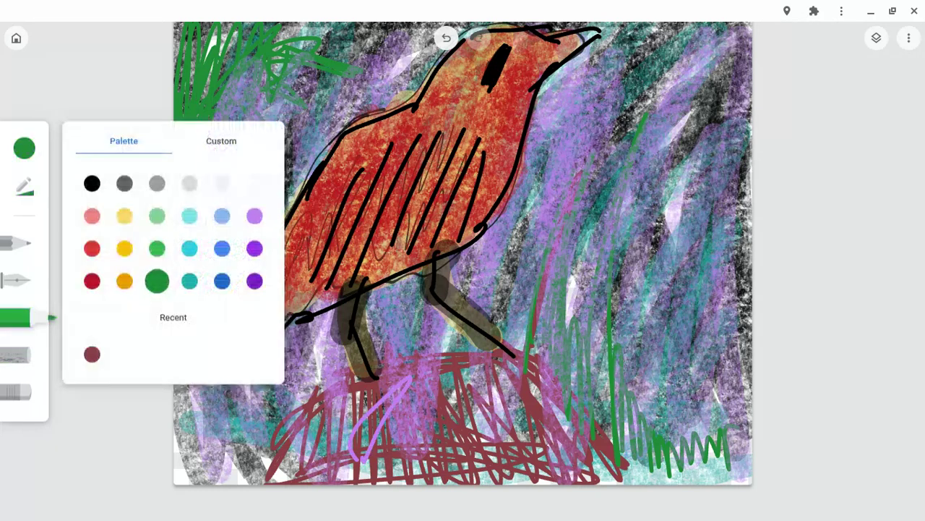
click(25, 187)
drag(233, 202, 183, 202)
drag(125, 170, 202, 170)
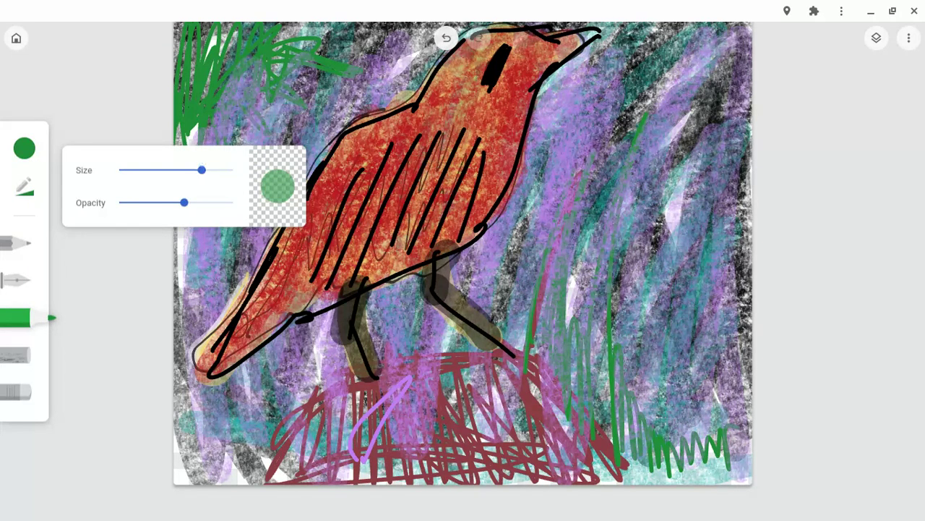
mouse_move(344, 433)
mouse_down()
mouse_move(416, 412)
mouse_move(311, 445)
mouse_move(325, 404)
mouse_move(314, 390)
mouse_move(268, 473)
mouse_move(322, 379)
mouse_move(347, 376)
mouse_move(339, 369)
mouse_move(368, 445)
mouse_move(369, 473)
mouse_move(398, 340)
mouse_move(422, 416)
mouse_move(437, 380)
mouse_move(491, 430)
mouse_move(517, 386)
mouse_move(546, 452)
mouse_move(658, 470)
mouse_up()
- Draw claws on both of the bird's feet with a black pen at full opacity and slightly reduced size
click(16, 280)
click(23, 148)
click(92, 184)
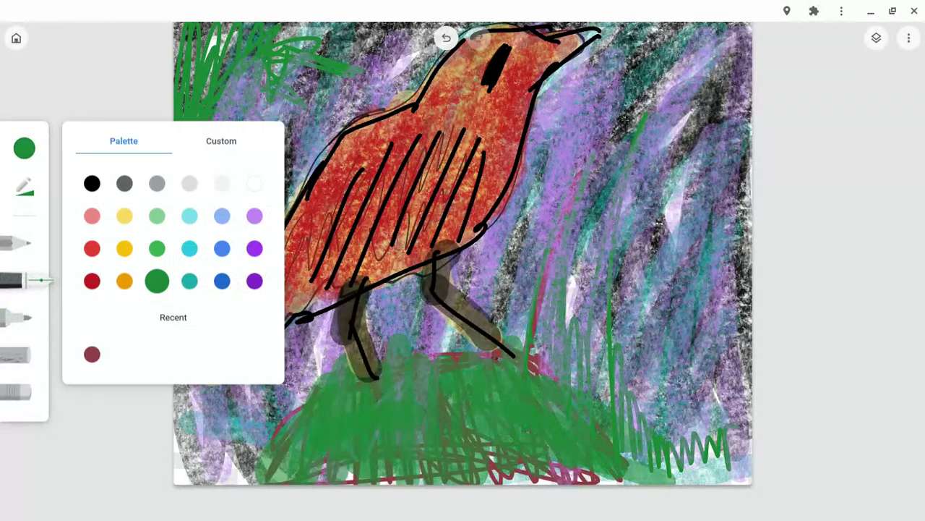
click(24, 187)
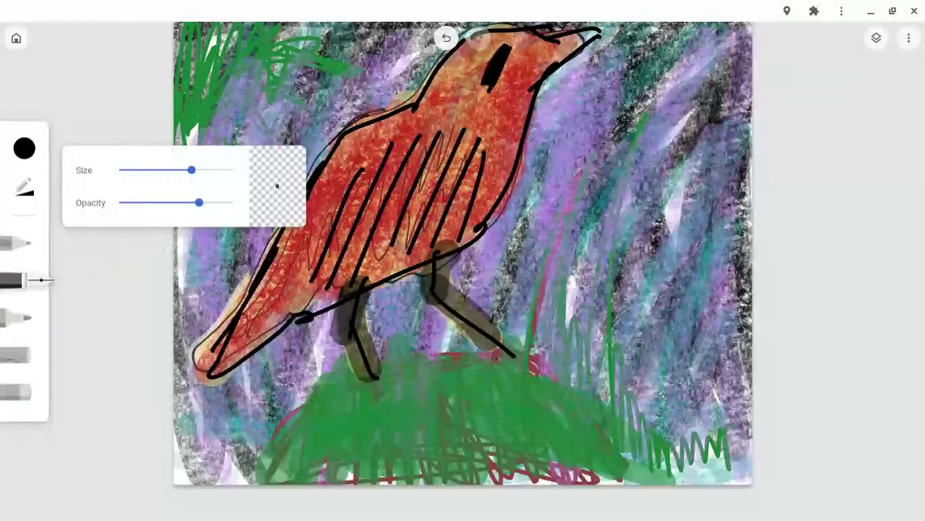
drag(199, 202, 232, 203)
mouse_move(191, 170)
mouse_down()
mouse_move(168, 169)
mouse_move(182, 170)
mouse_up()
mouse_move(359, 377)
mouse_down()
mouse_move(351, 399)
mouse_move(408, 392)
mouse_move(380, 363)
mouse_up()
drag(360, 295, 360, 339)
mouse_move(499, 348)
mouse_down()
mouse_move(484, 382)
mouse_move(545, 386)
mouse_move(528, 364)
mouse_up()
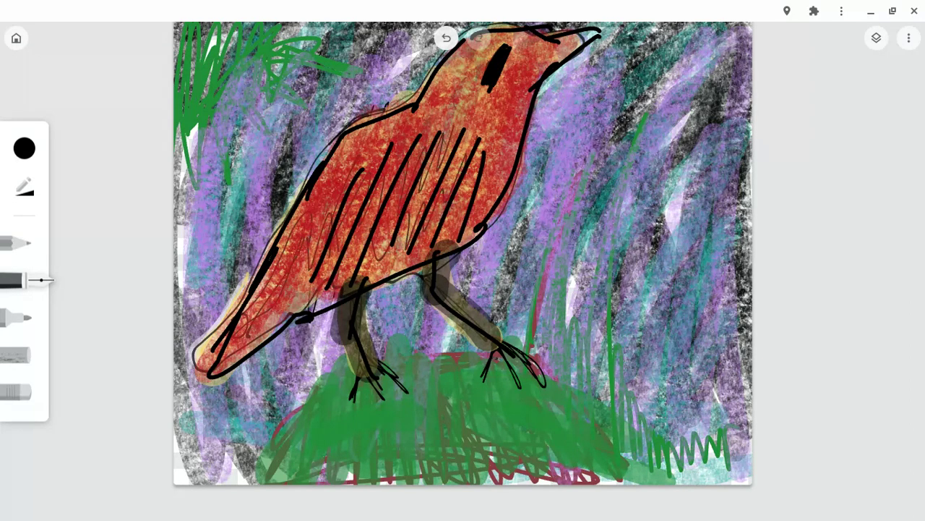
- Draw thin straight black pen lines radiating outward from the bird's back and belly
drag(266, 344, 264, 358)
drag(390, 278, 409, 354)
drag(325, 74, 352, 124)
mouse_move(493, 363)
mouse_down()
mouse_move(529, 422)
mouse_move(213, 40)
mouse_move(453, 304)
mouse_move(496, 315)
mouse_move(365, 113)
mouse_move(502, 276)
mouse_up()
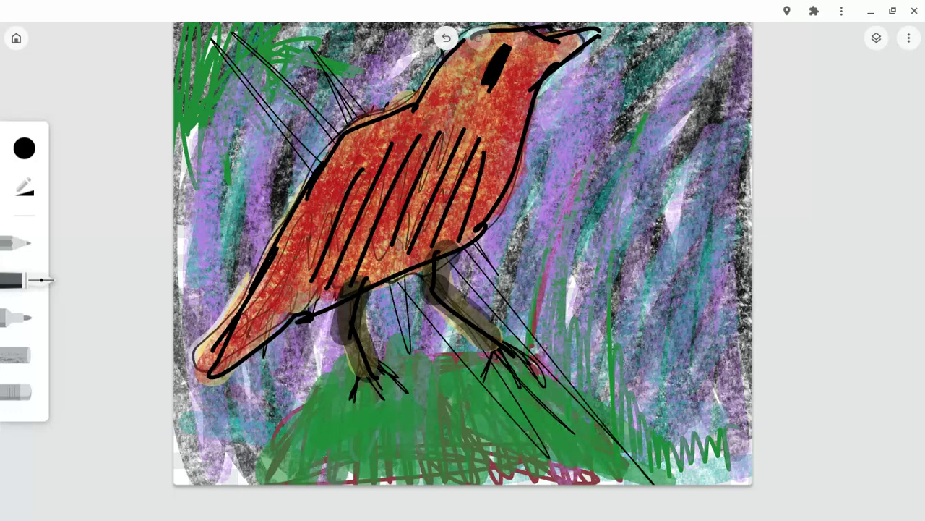